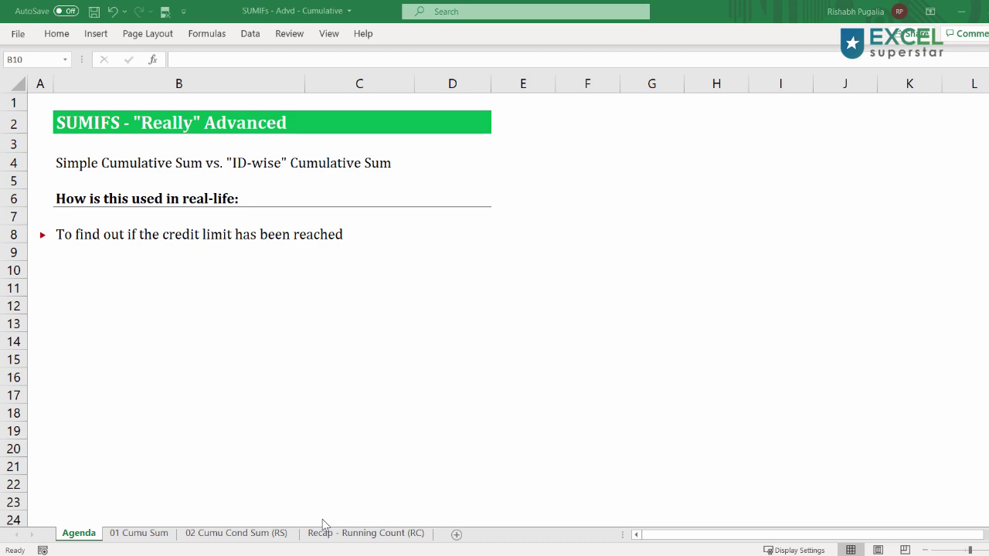
Step: On the Agenda, highlight 'ID-wise' in the subtitle and the credit-limit line, then go to 01 Cumu Sum
left_click(72, 162)
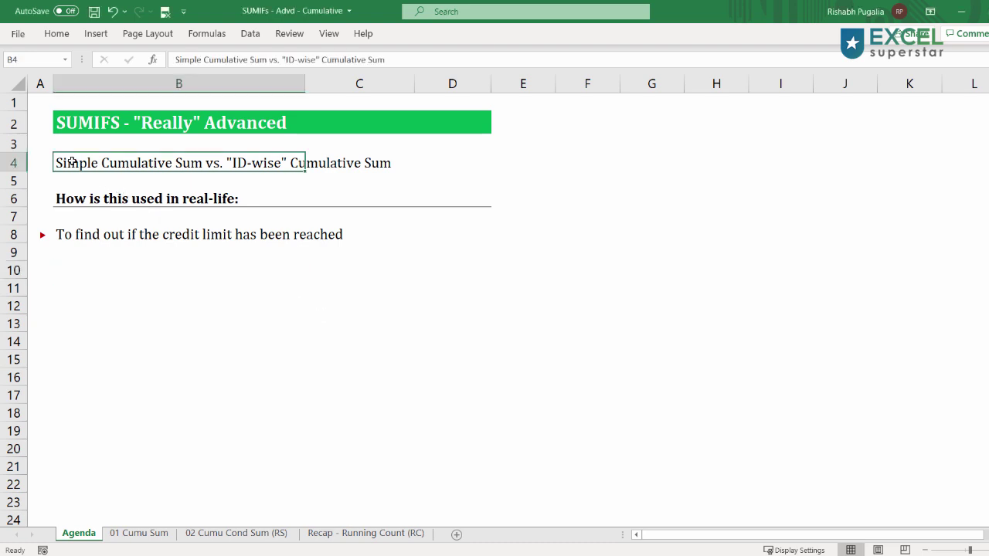
double_click(224, 162)
left_click_drag(226, 163, 288, 162)
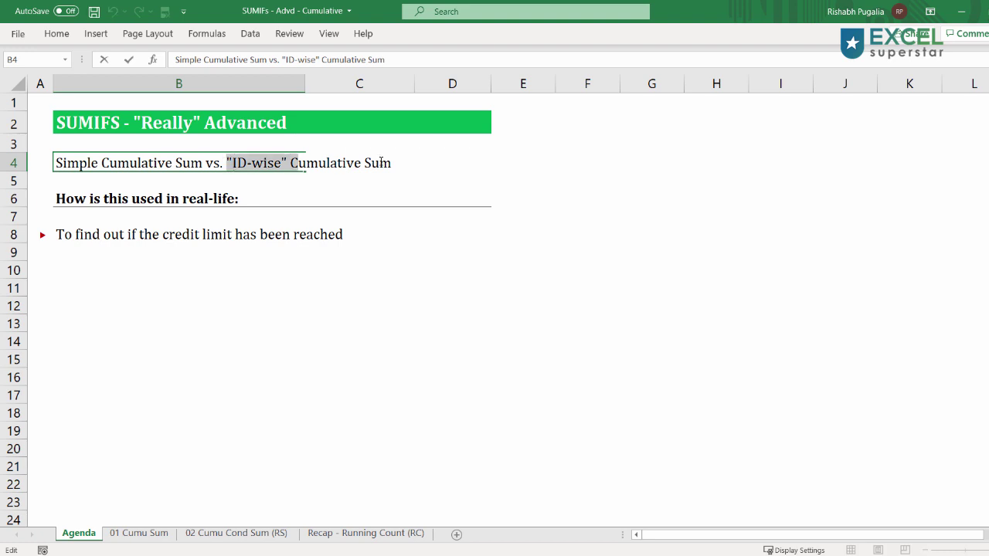
left_click_drag(381, 163, 433, 159)
left_click(304, 300)
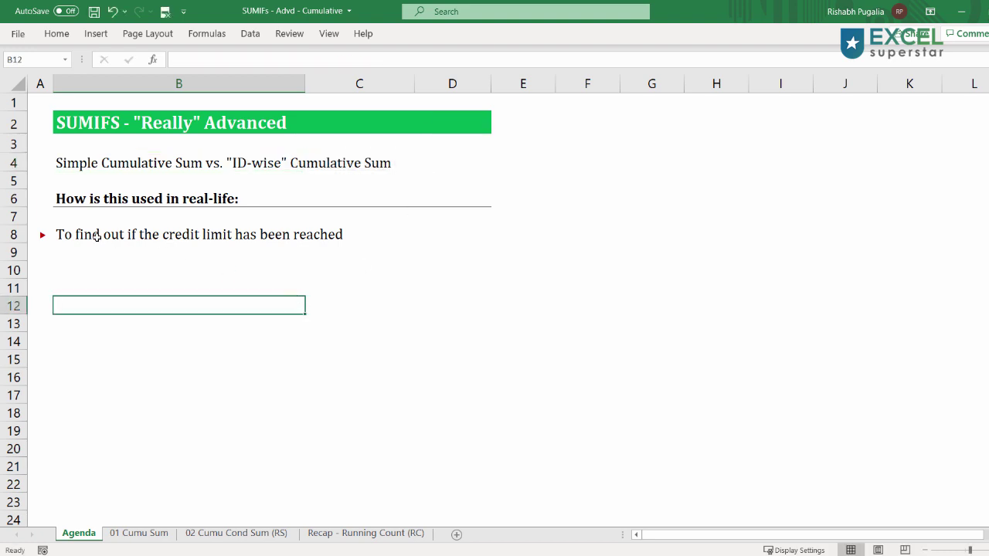
left_click_drag(96, 235, 366, 236)
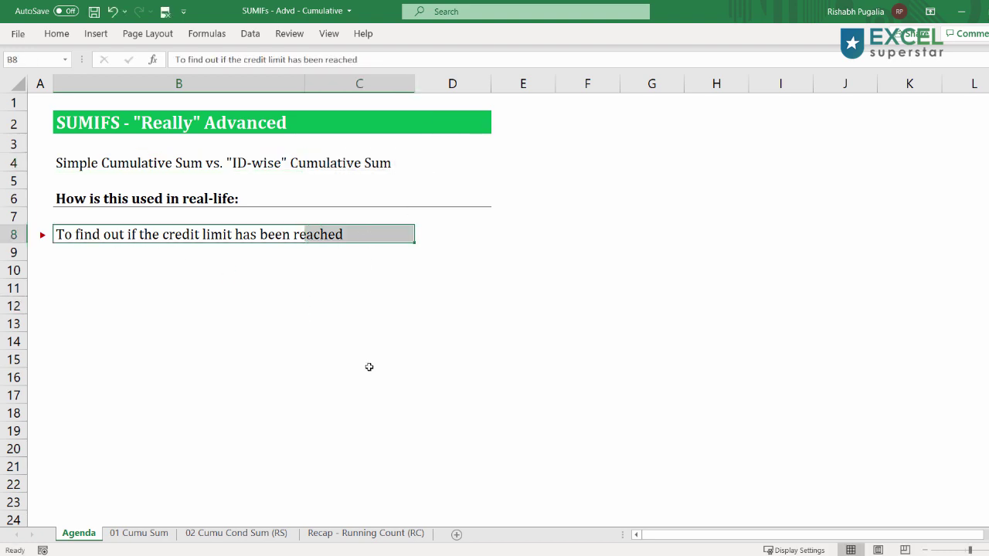
left_click(159, 533)
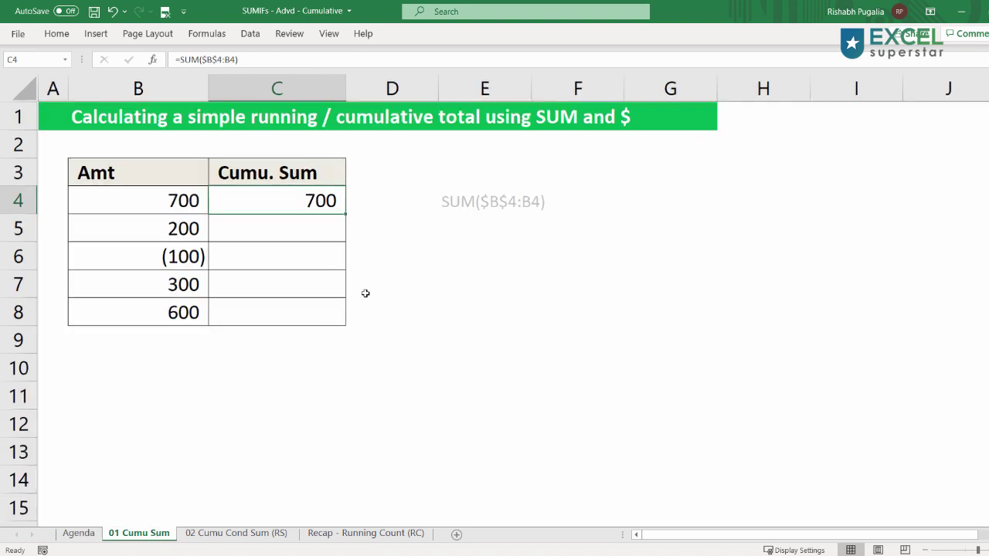
Step: Replace C4's SUM formula with a hand-typed running total of 700
scroll(365, 293, "up", 1)
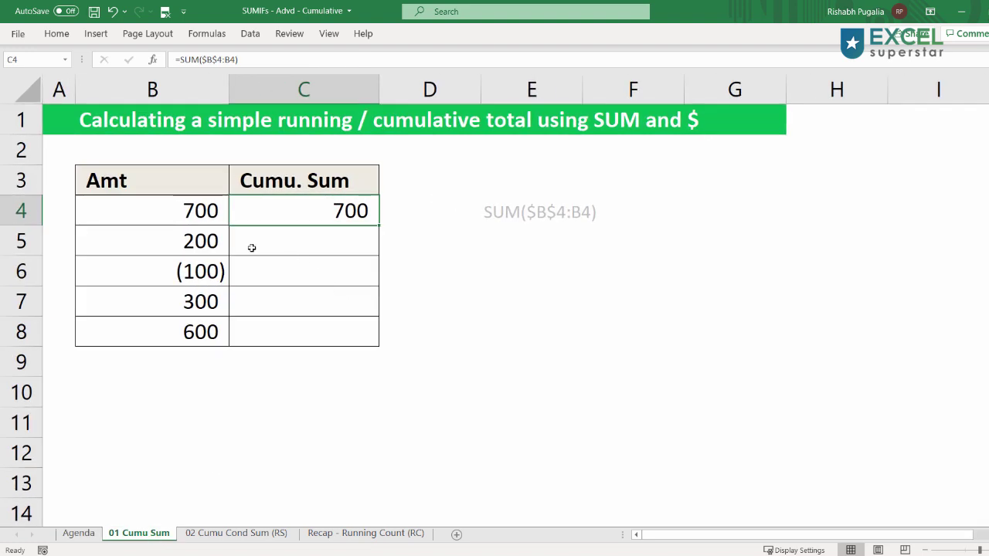
left_click_drag(205, 208, 199, 331)
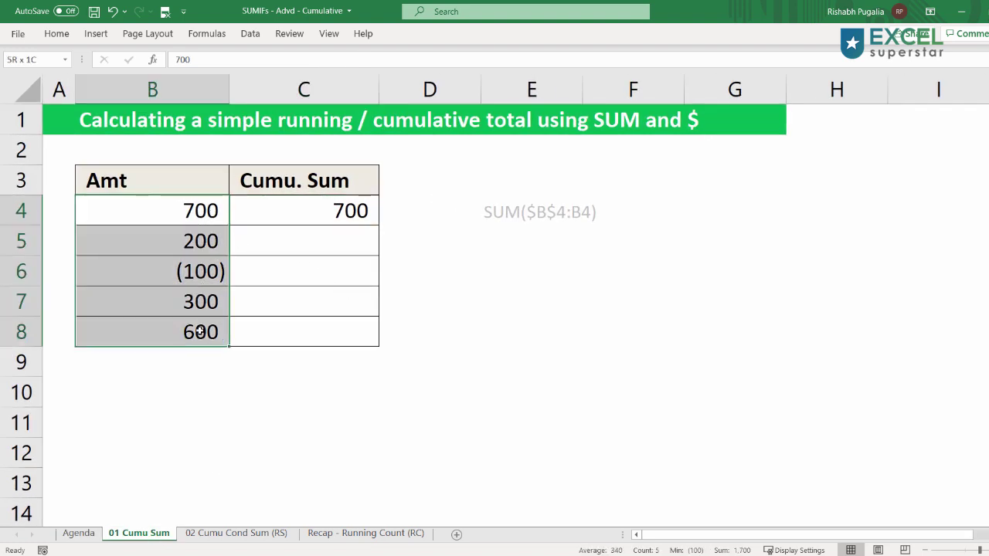
left_click(310, 214)
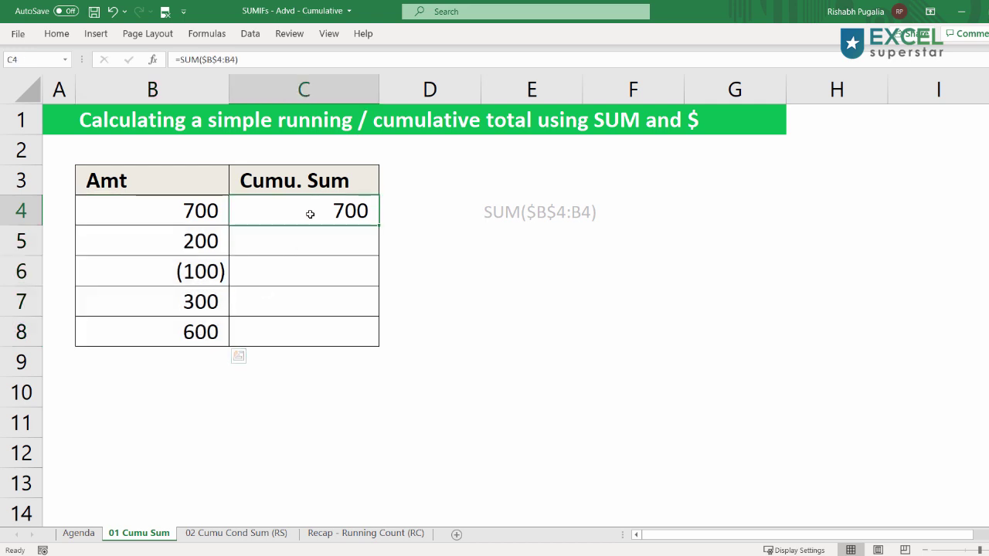
type("=")
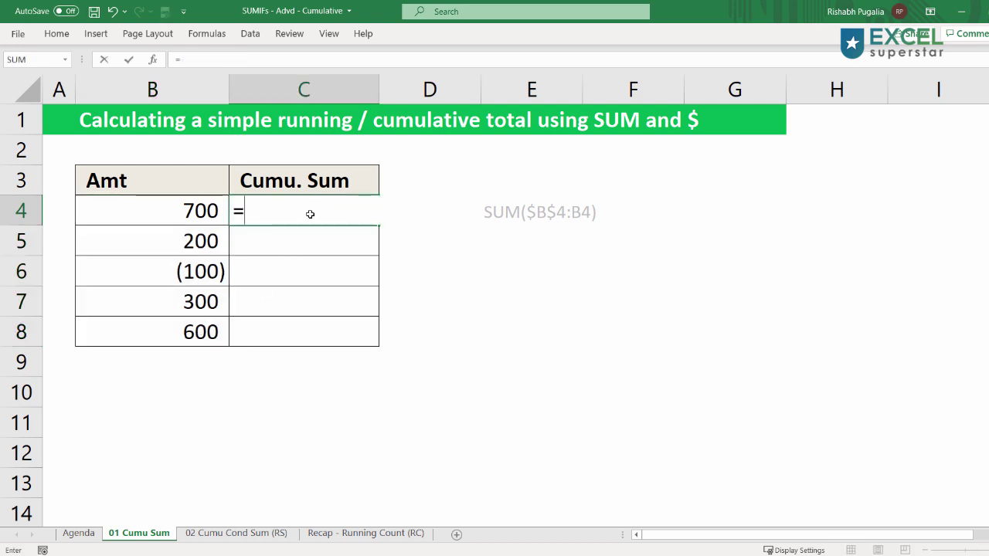
key("Escape")
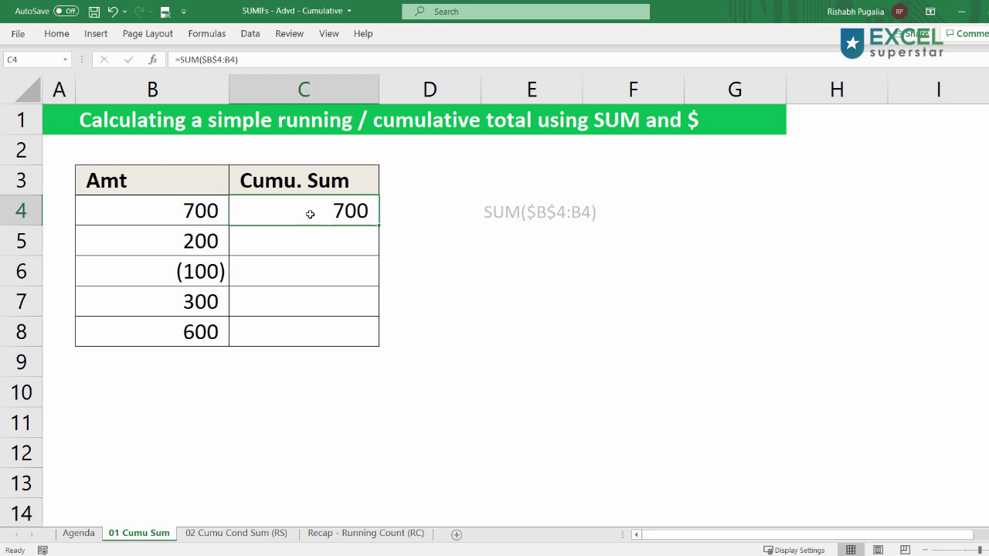
key("Delete")
type("70")
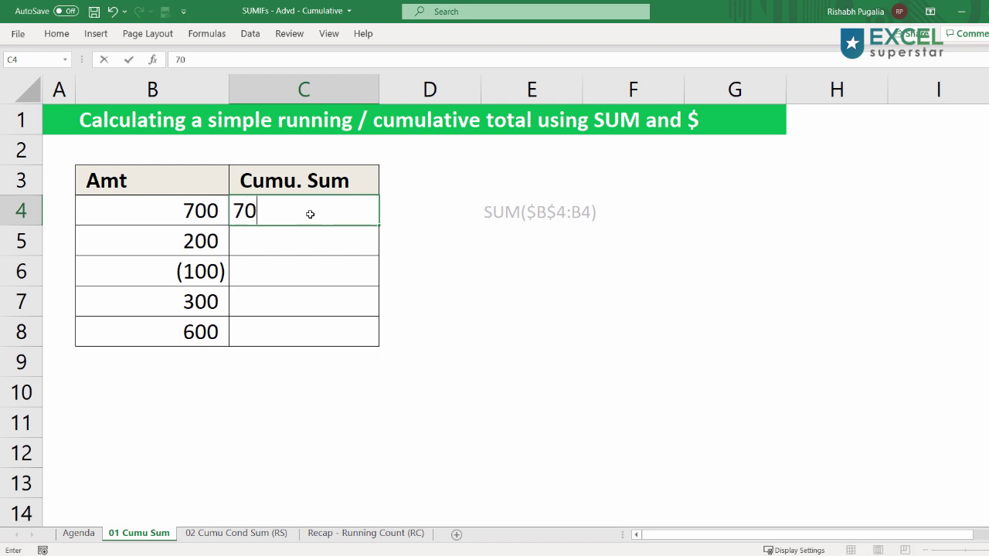
type("0")
key("Return")
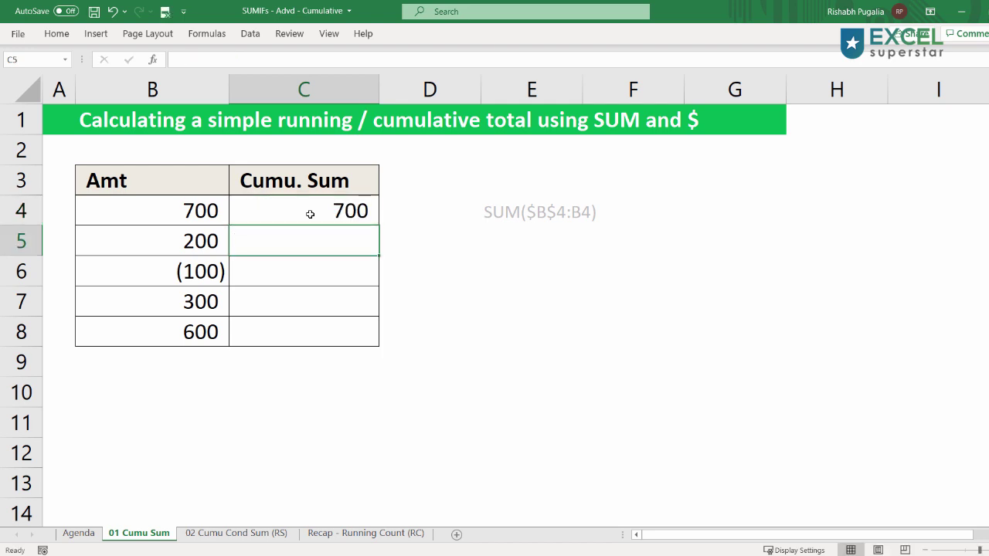
Step: Type running totals 900 in C5 and 800 in C6, then delete C4:C6
left_click_drag(205, 220, 202, 240)
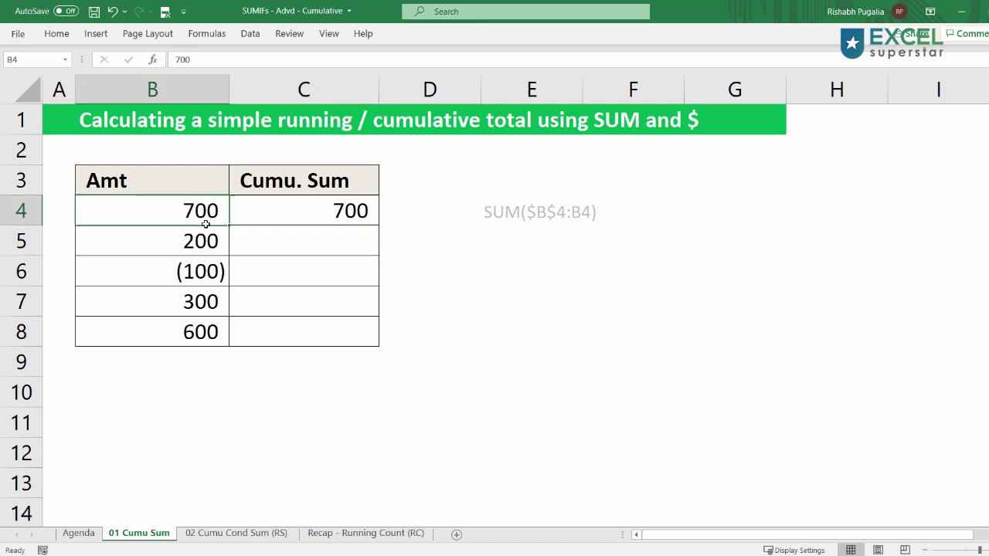
left_click(280, 241)
type("900")
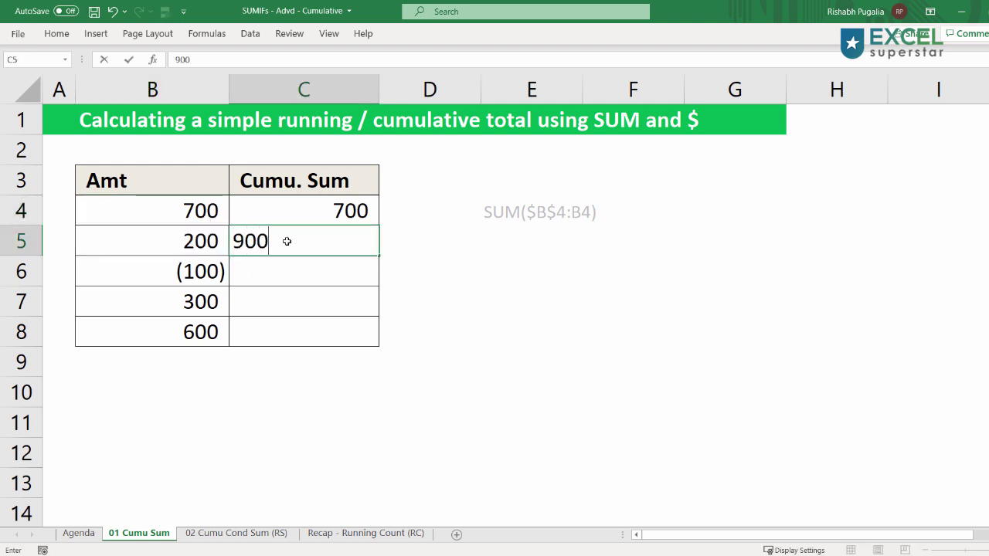
key("Tab")
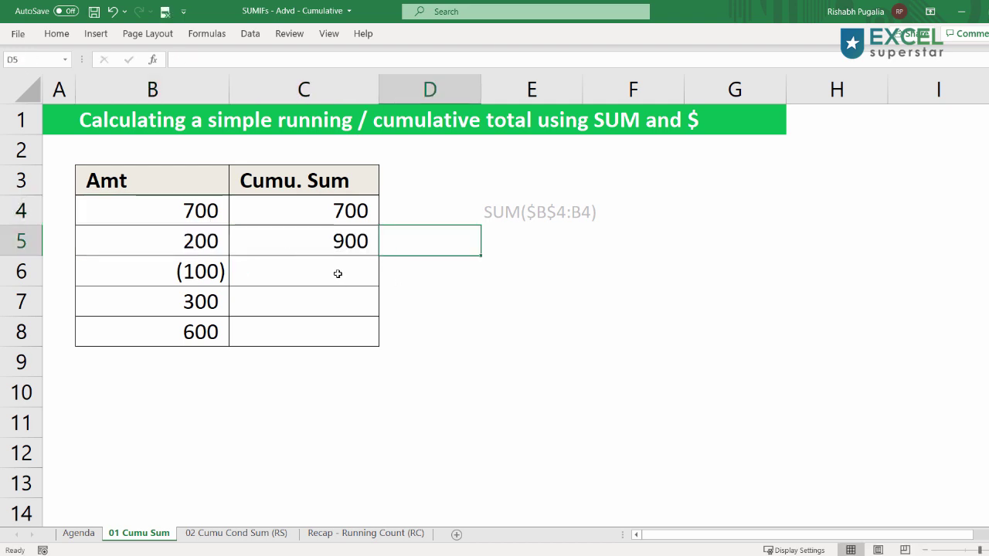
left_click(309, 274)
left_click(182, 207)
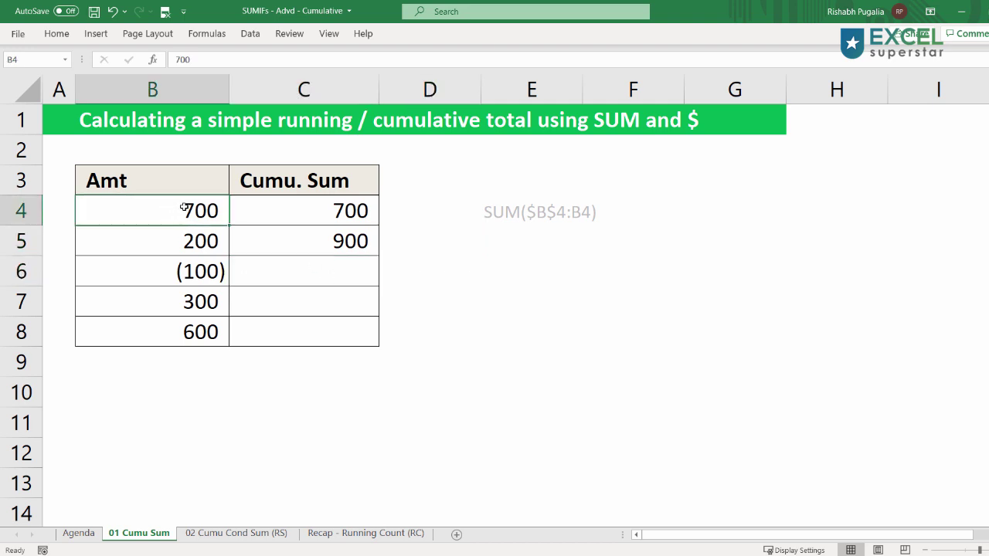
left_click(192, 235)
left_click(264, 272)
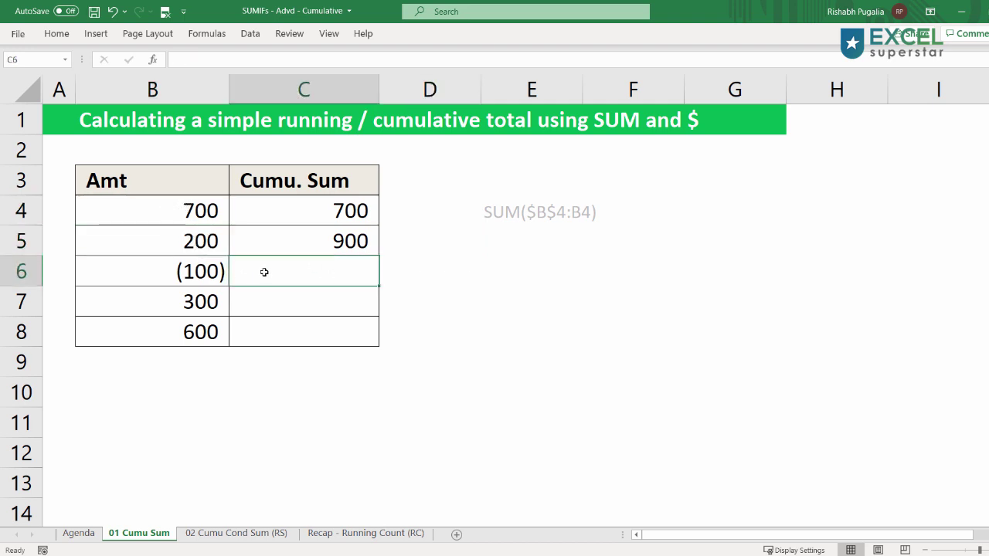
type("80")
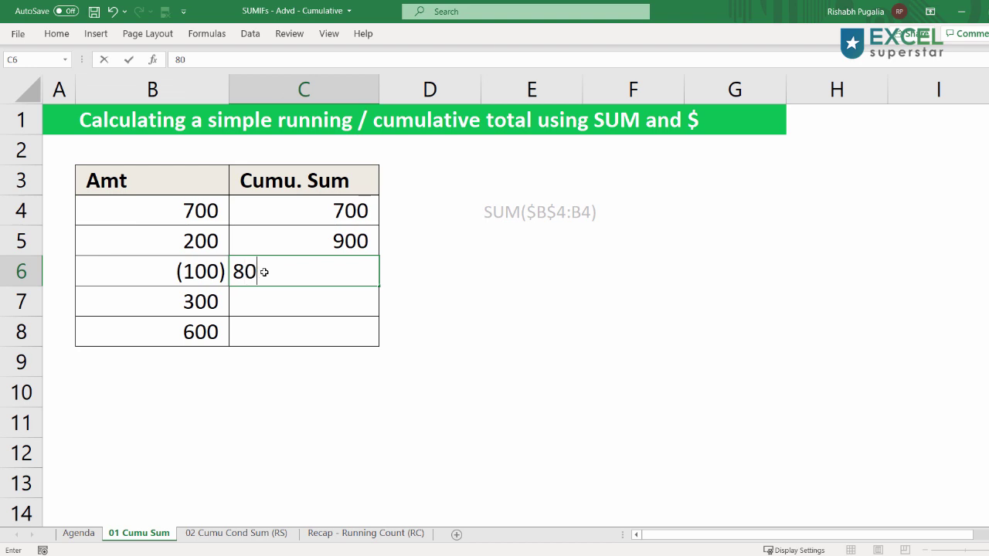
type("0")
key("ctrl+Return")
key("Tab")
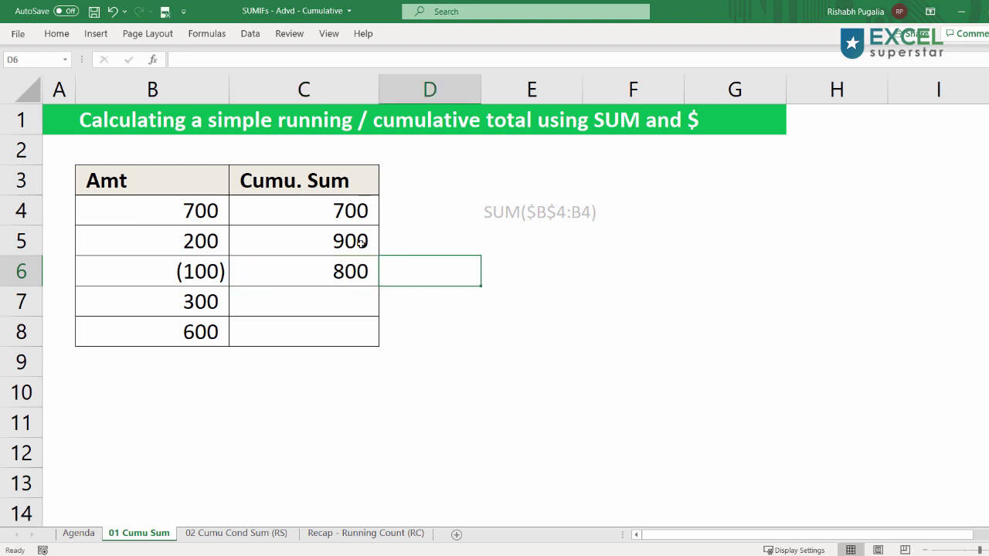
left_click_drag(366, 213, 359, 274)
key("Delete")
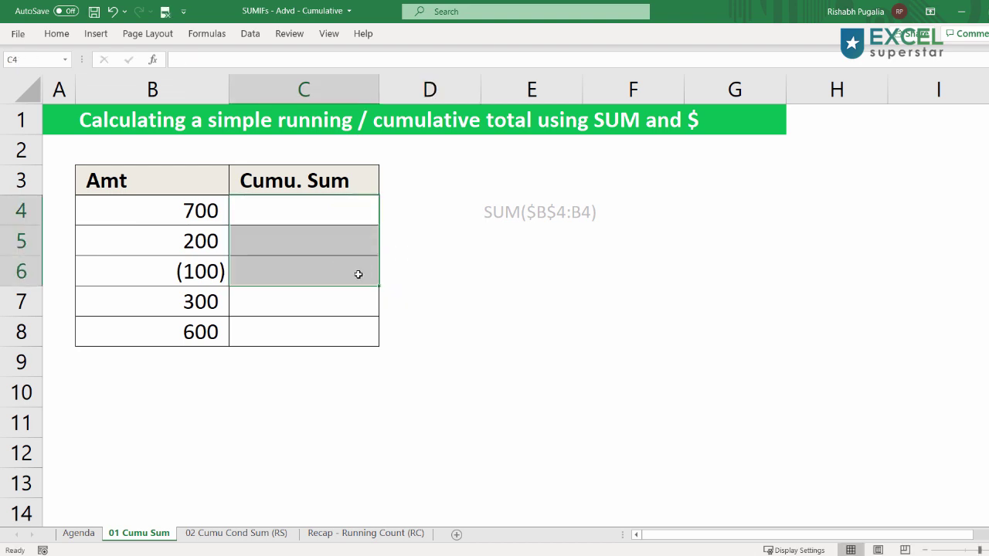
left_click(287, 209)
type("=")
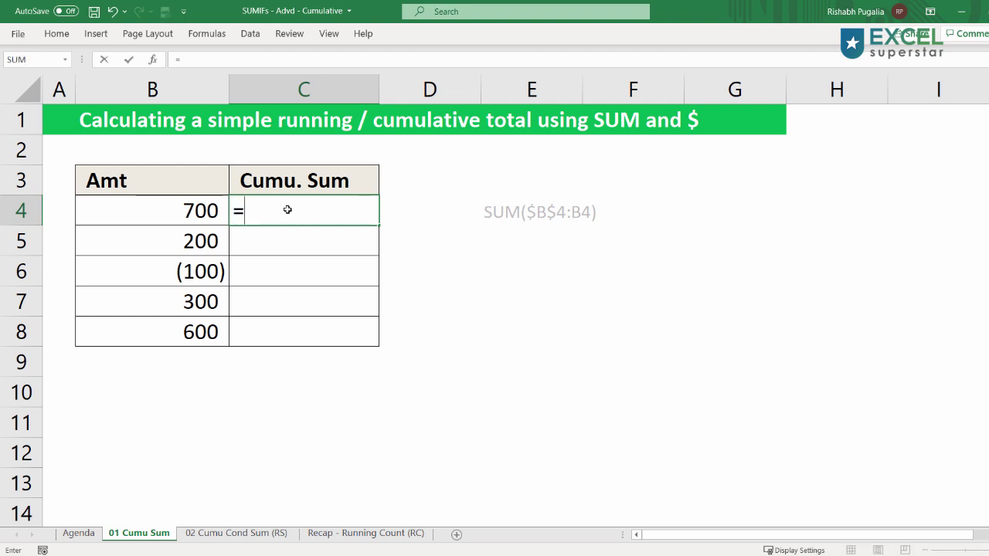
key("Left")
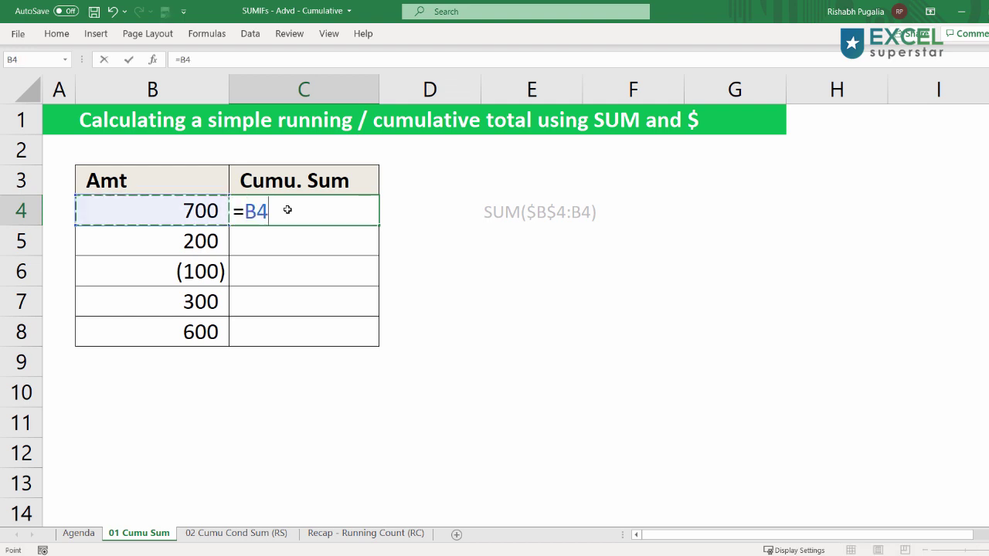
key("Return")
type("=")
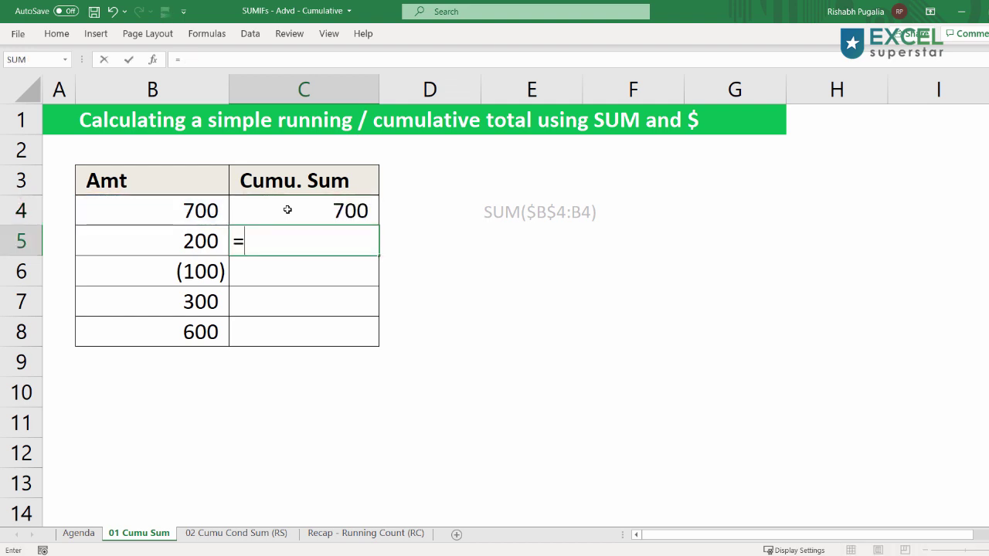
key("Up")
type("+")
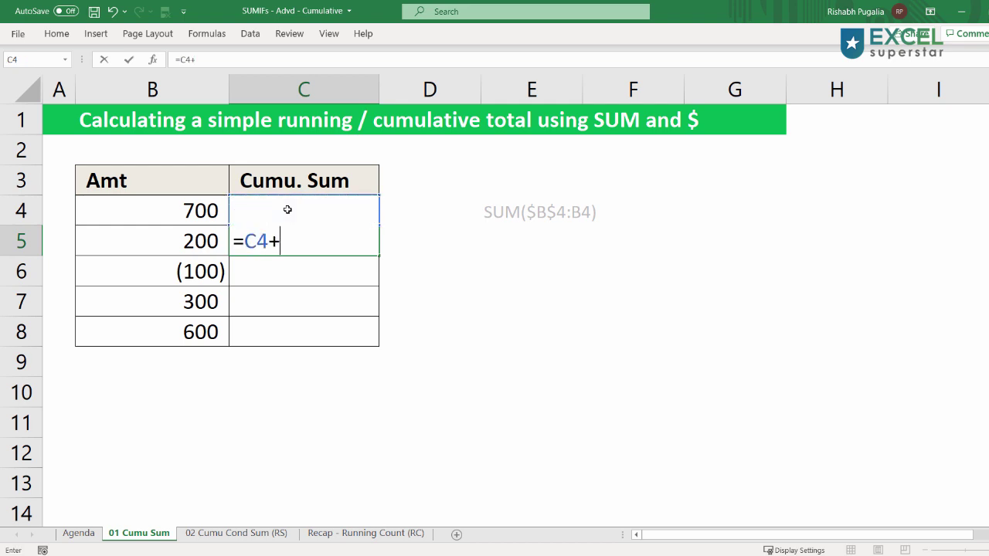
key("Left")
key("Return")
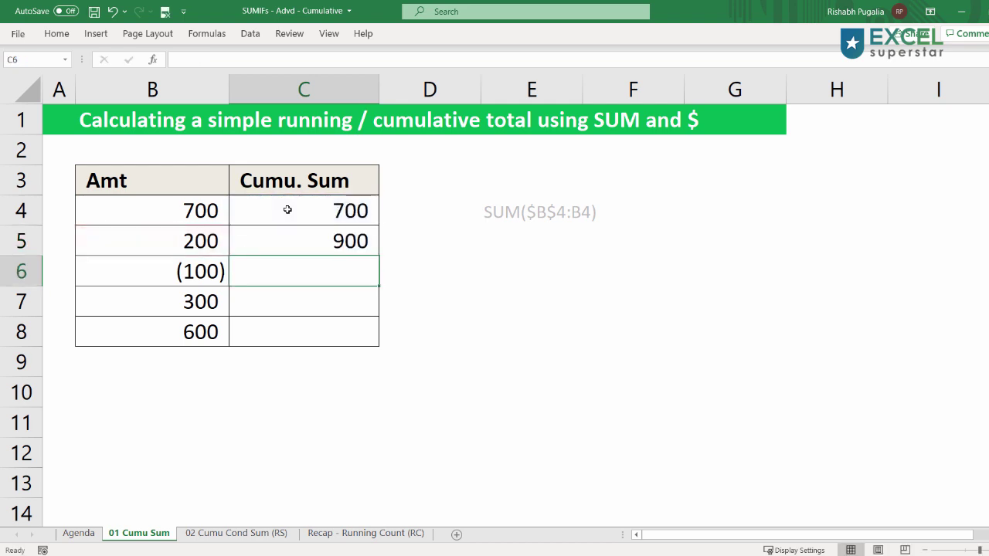
left_click(354, 240)
left_click_drag(381, 255, 366, 350)
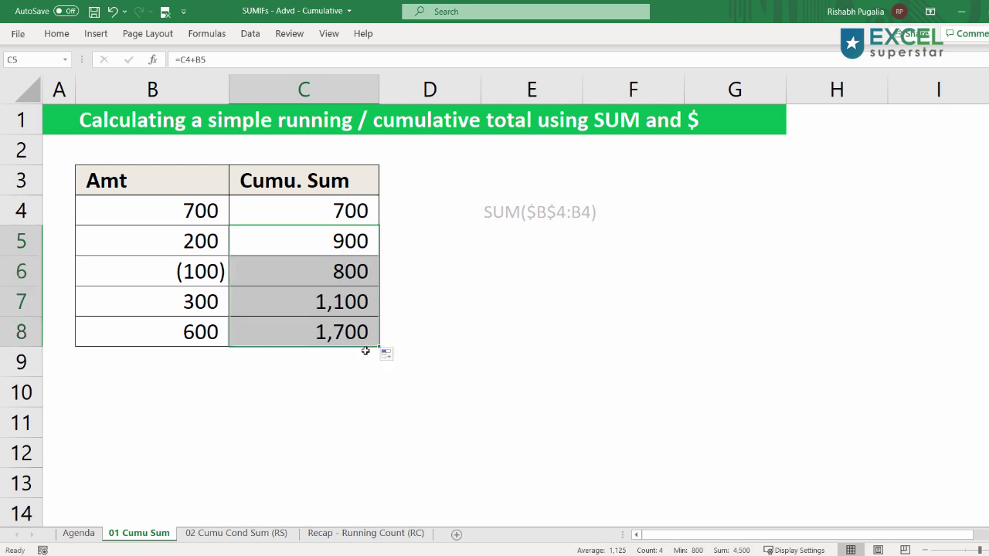
left_click_drag(201, 215, 195, 333)
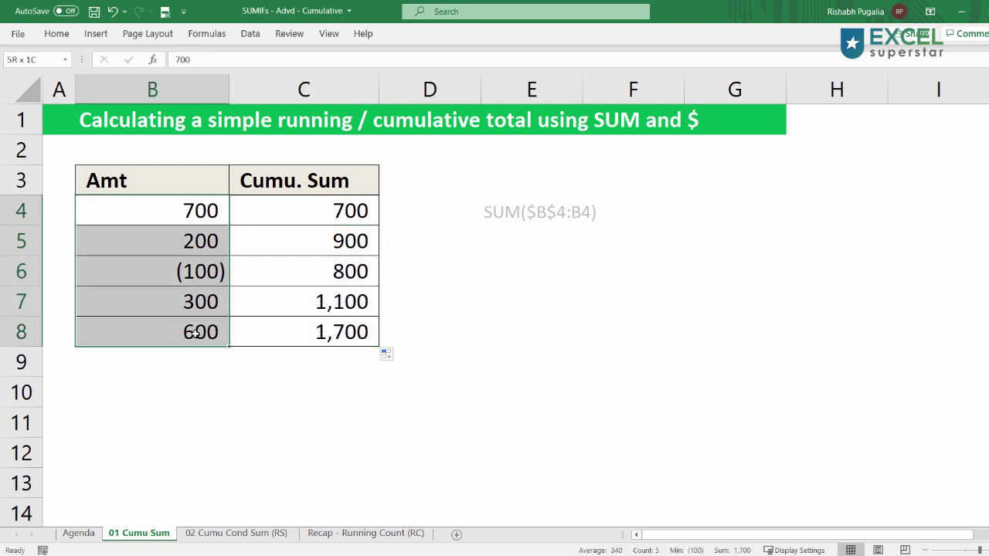
left_click(351, 329)
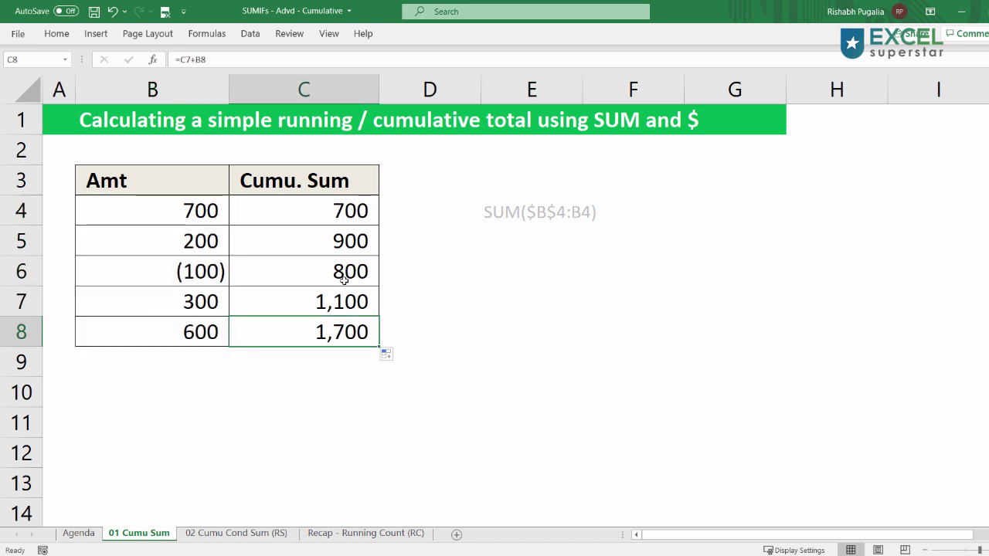
left_click(343, 223)
left_click(342, 241)
left_click(342, 298)
left_click(340, 331)
left_click_drag(340, 216, 342, 344)
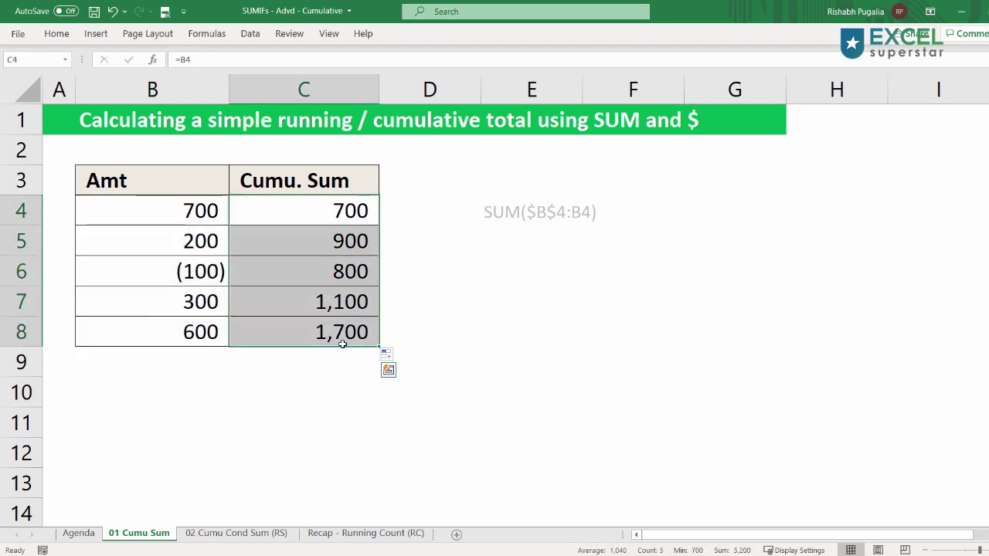
key("Delete")
Step: Enter =SUM(B4:B4) in C4
left_click(352, 208)
type("=")
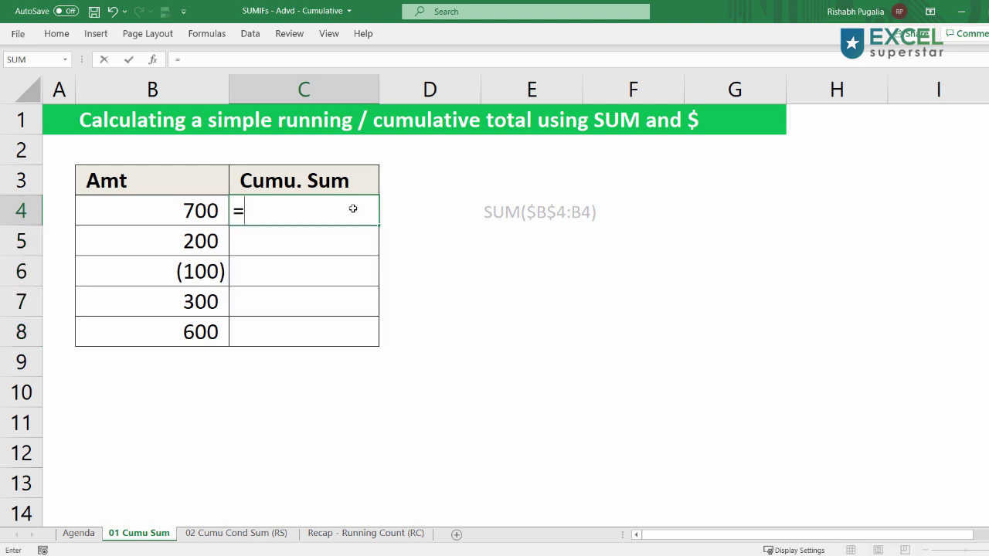
type("sum")
key("Tab")
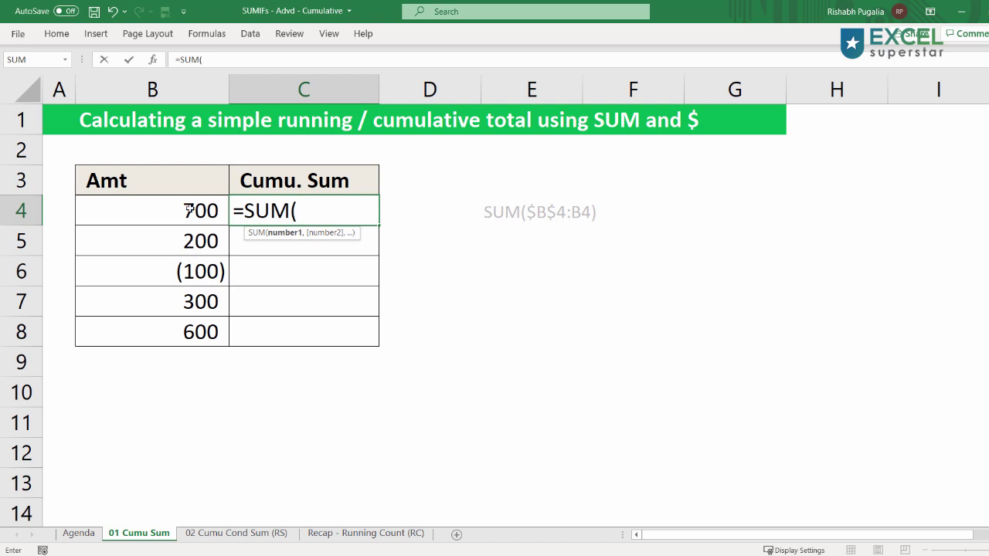
left_click(188, 209)
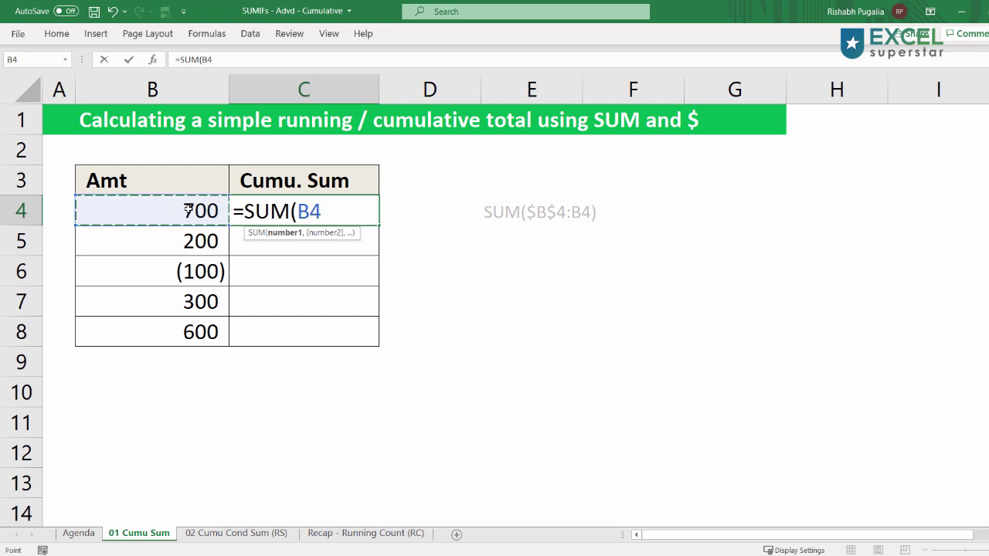
key("F8")
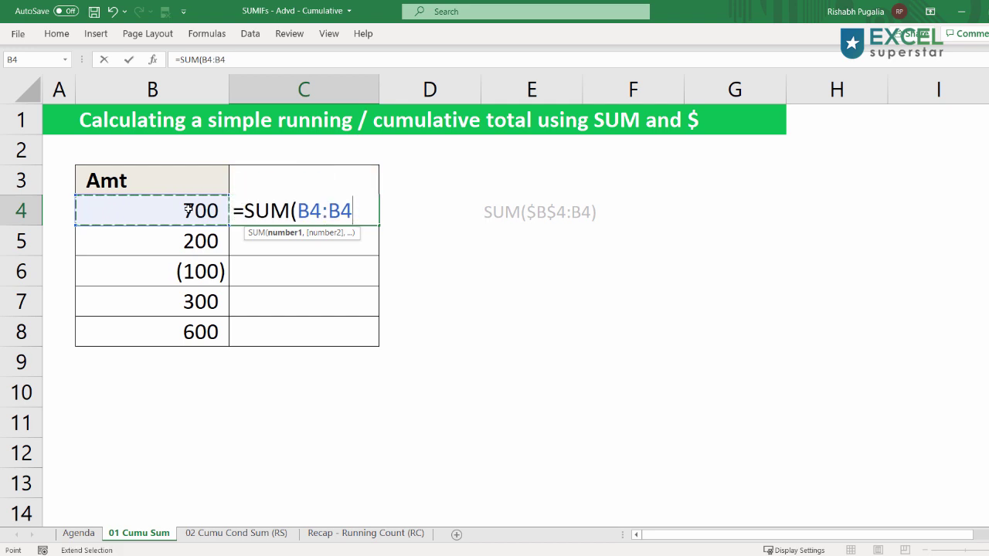
type(")")
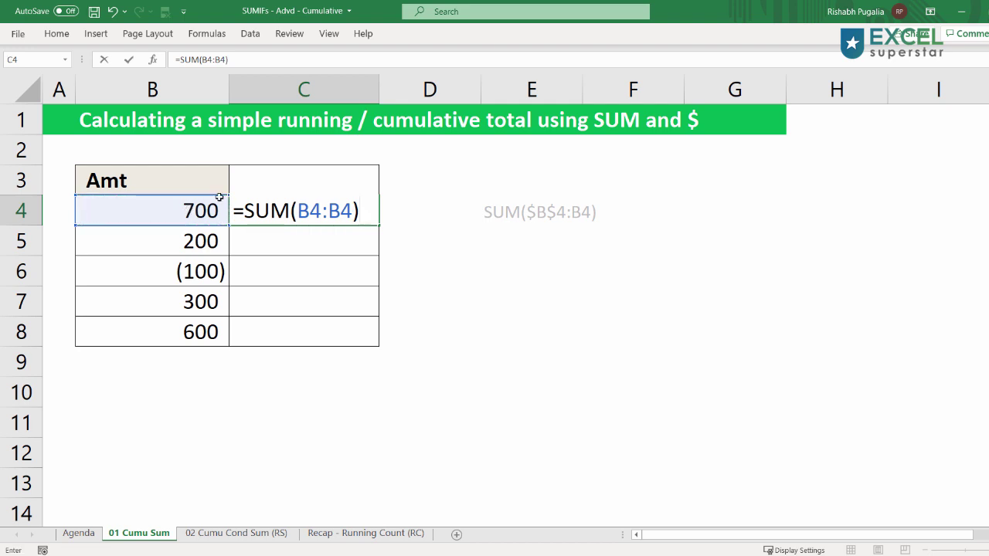
Step: Anchor the first reference so C4 holds =SUM($B$4:B4), and confirm it
left_click_drag(298, 211, 352, 209)
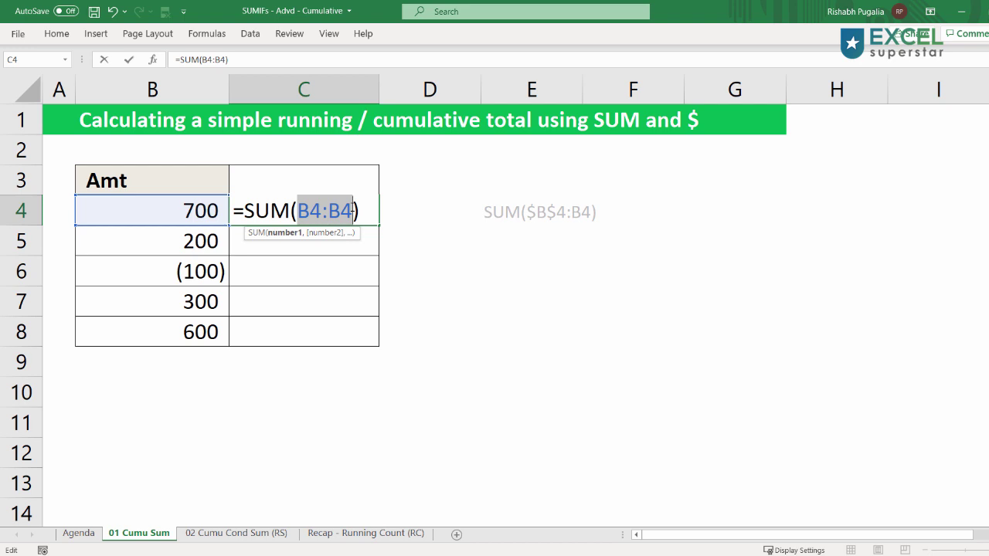
left_click(309, 210)
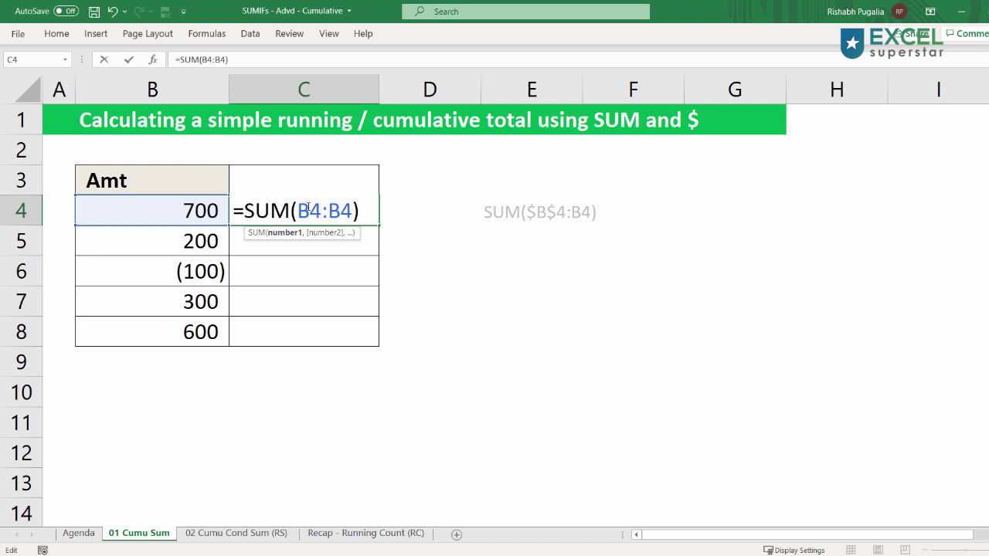
left_click_drag(298, 210, 352, 210)
left_click(309, 210)
double_click(298, 210)
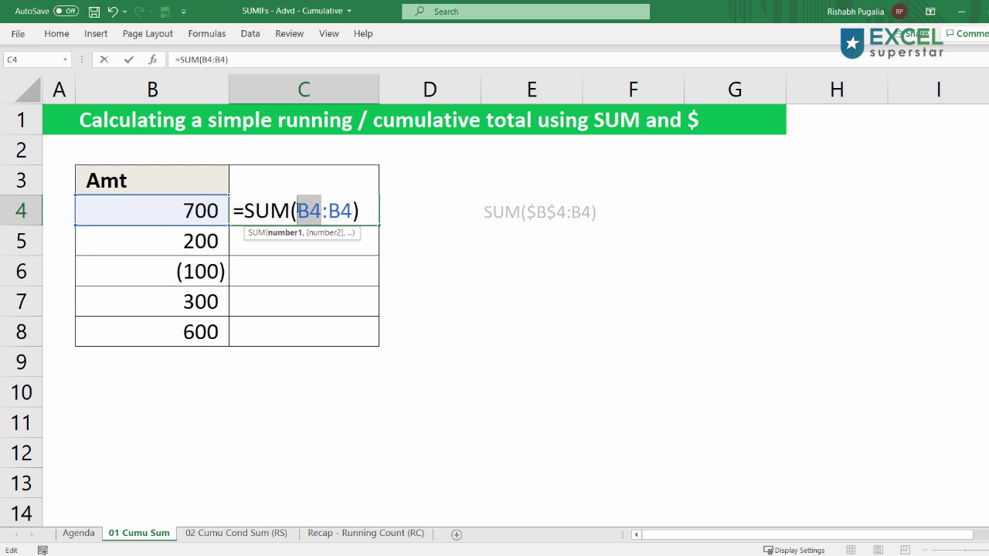
key("F4")
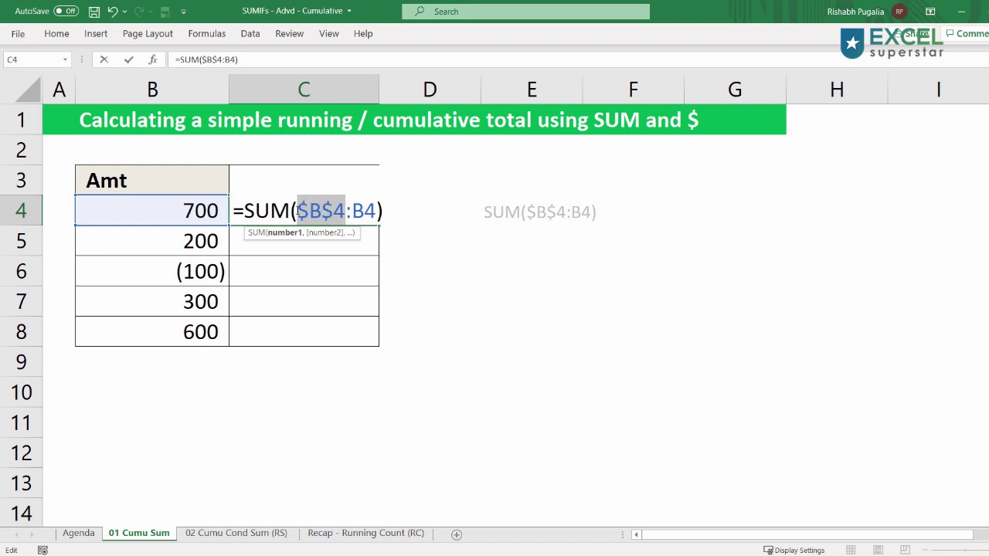
left_click_drag(353, 212, 364, 216)
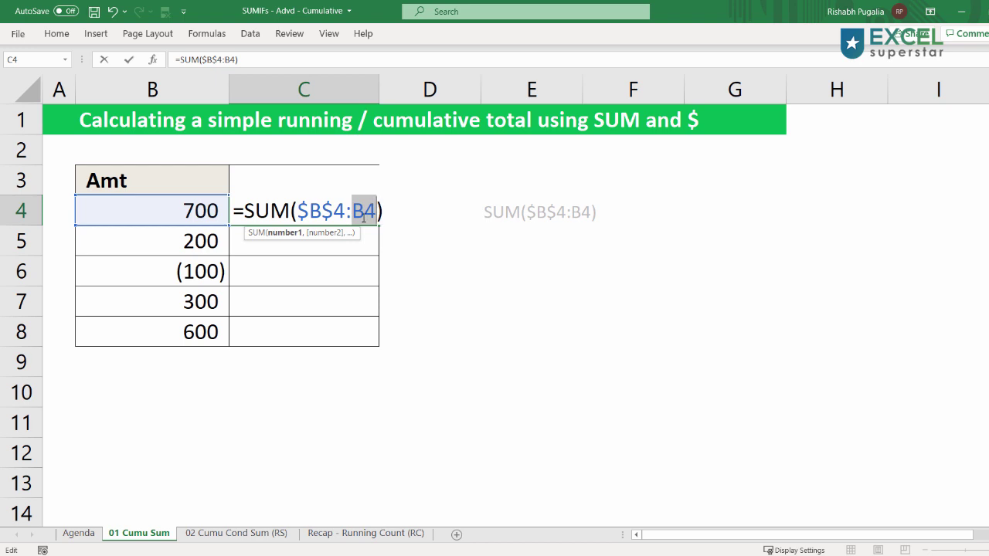
key("Return")
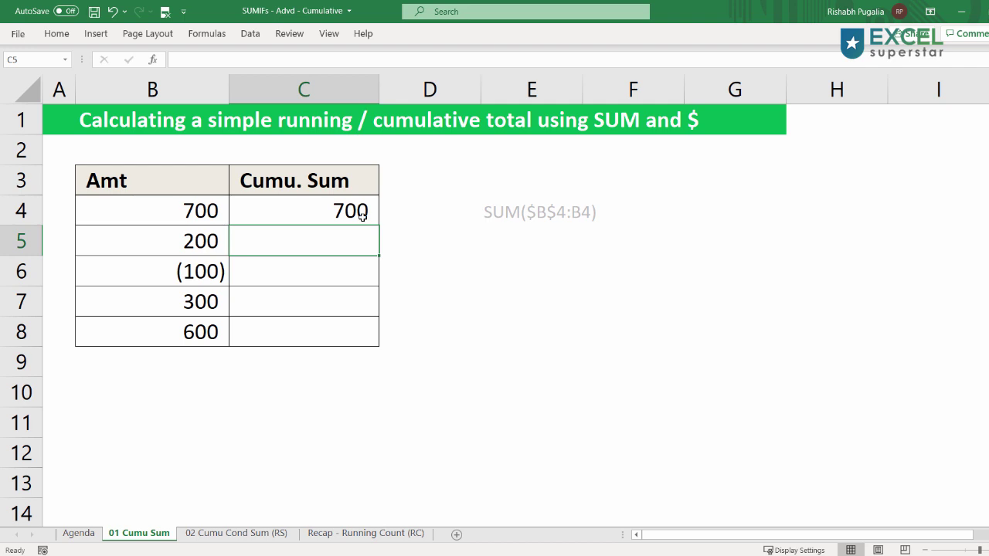
Step: Fill the formula down and check C5 and C6 use $B$4:B5 and $B$4:B6
left_click(363, 219)
left_click_drag(380, 224, 380, 255)
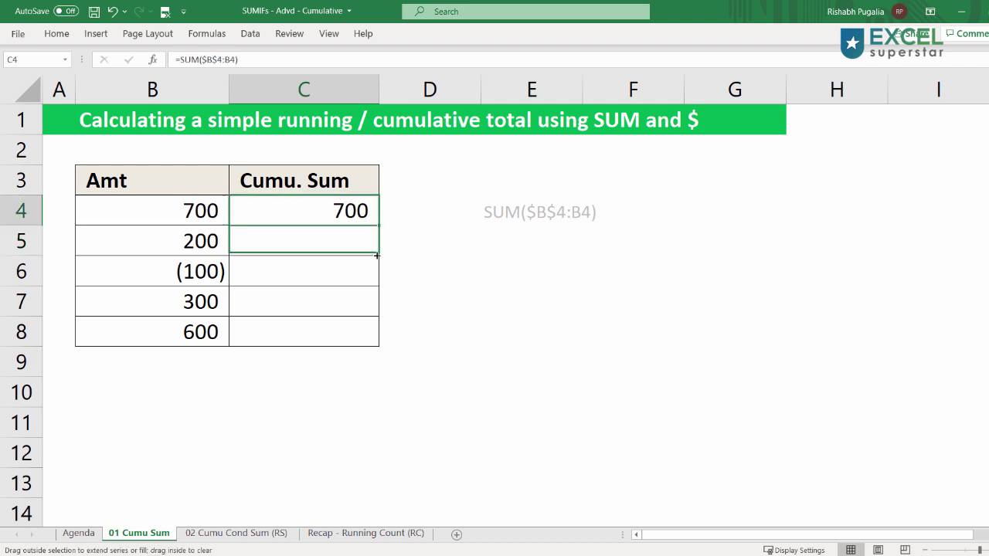
left_click(360, 250)
double_click(351, 241)
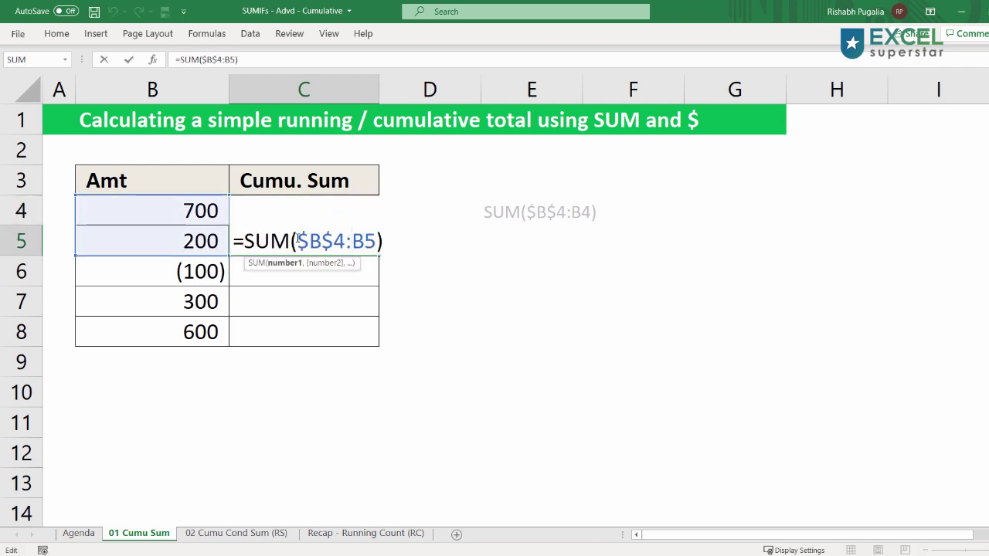
mouse_move(298, 241)
left_mouse_down()
mouse_move(377, 241)
mouse_move(382, 287)
left_mouse_up()
key("Escape")
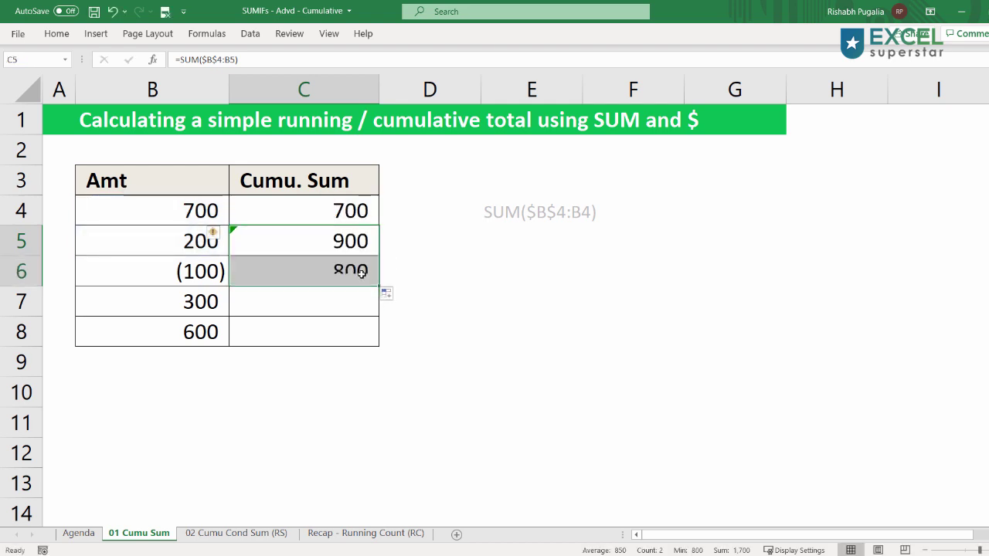
double_click(328, 274)
left_click_drag(297, 271, 380, 271)
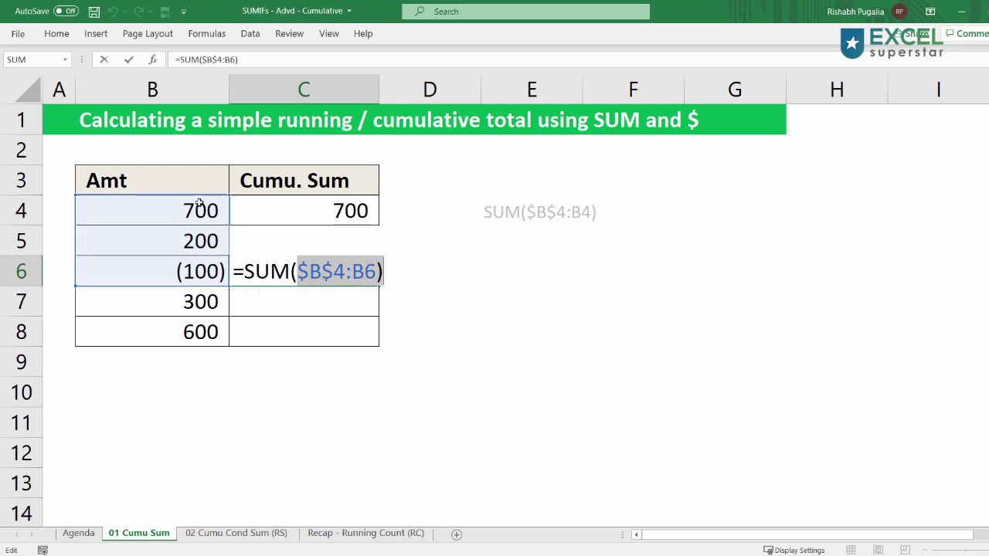
key("Escape")
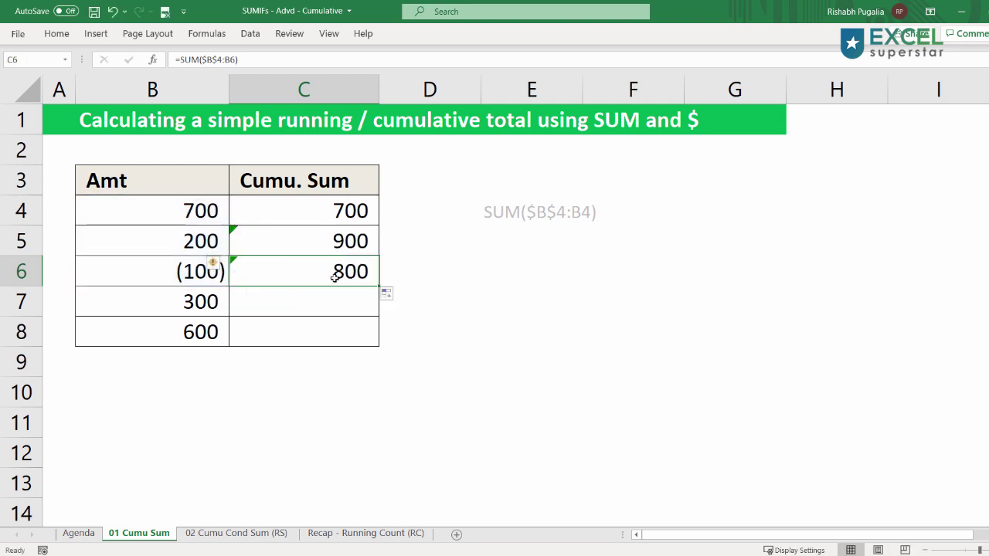
Step: Extend the fill to C7 and C8 and check their expanding ranges
left_click_drag(380, 286, 330, 303)
double_click(331, 304)
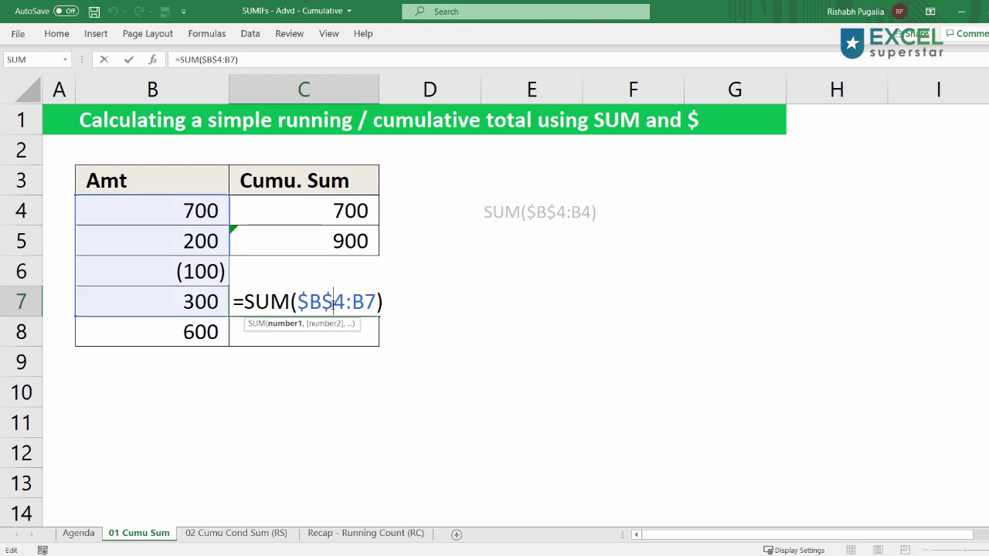
key("Escape")
left_click_drag(380, 317, 335, 332)
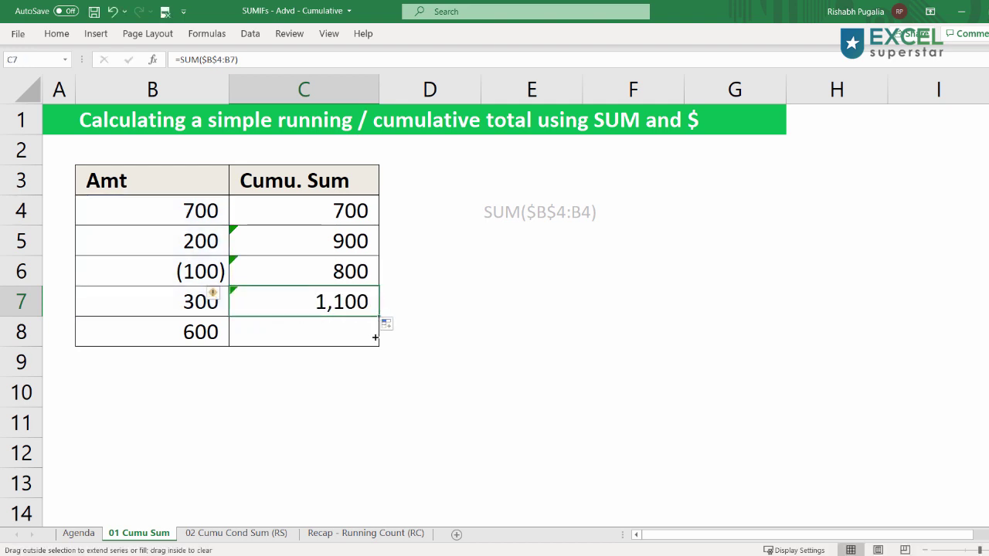
double_click(336, 332)
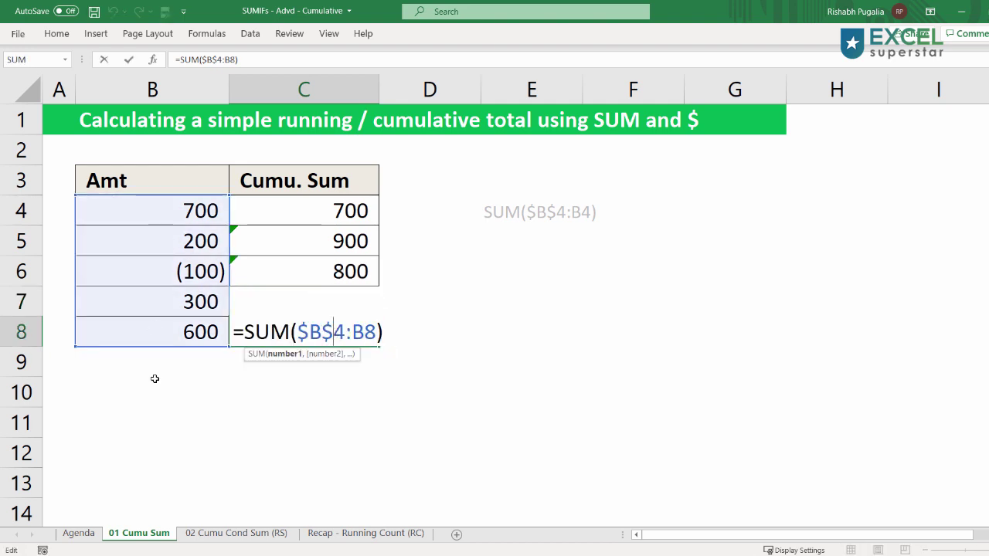
key("Escape")
left_click(255, 236)
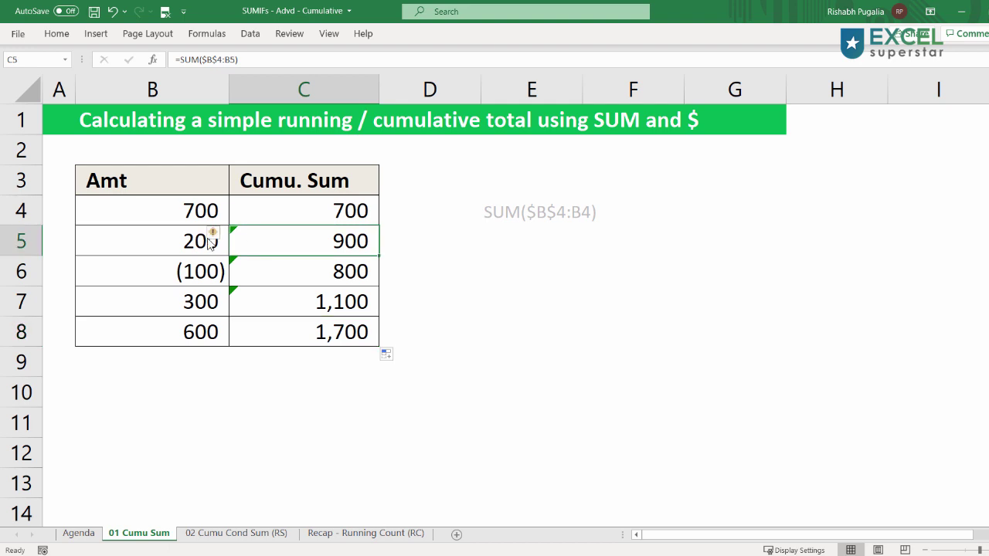
mouse_move(211, 242)
double_click(340, 212)
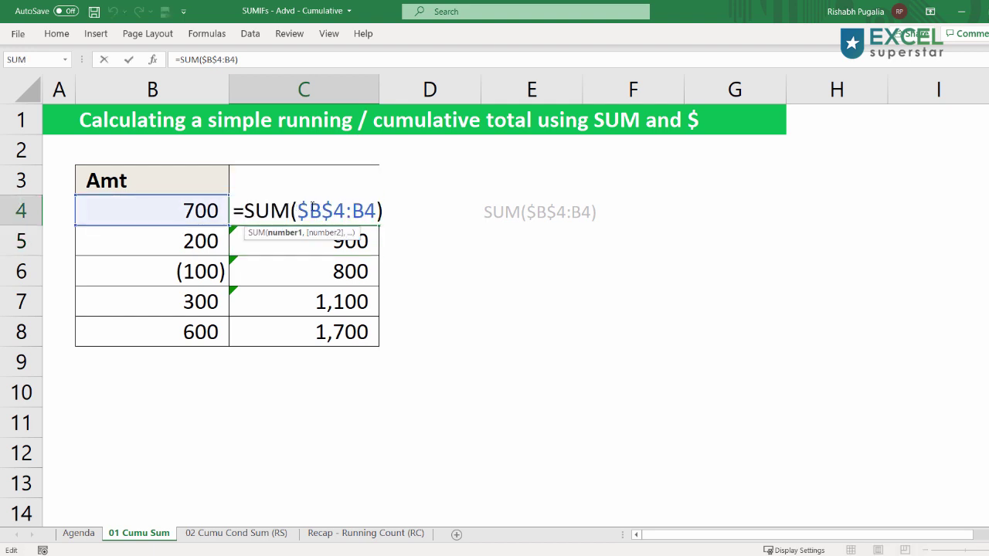
left_click_drag(298, 210, 421, 206)
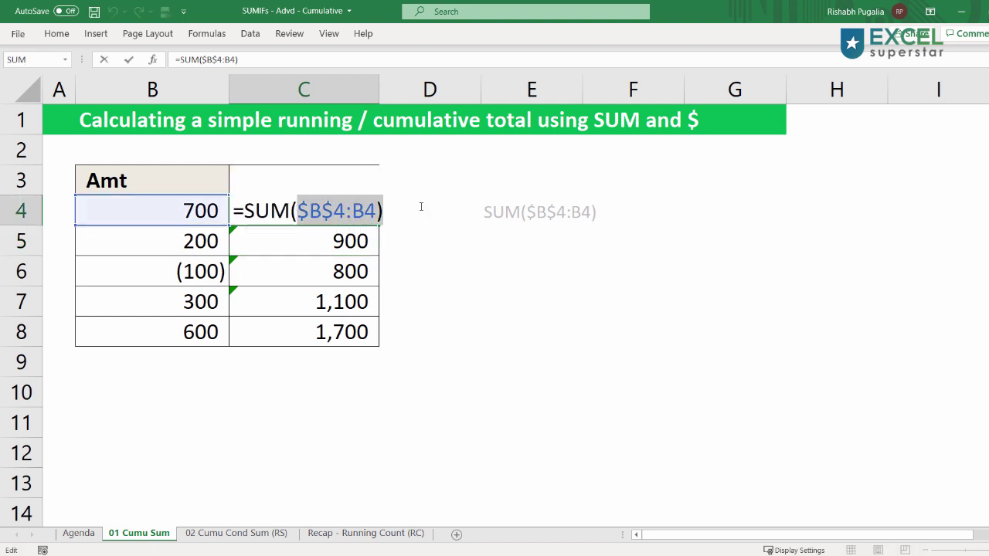
key("Escape")
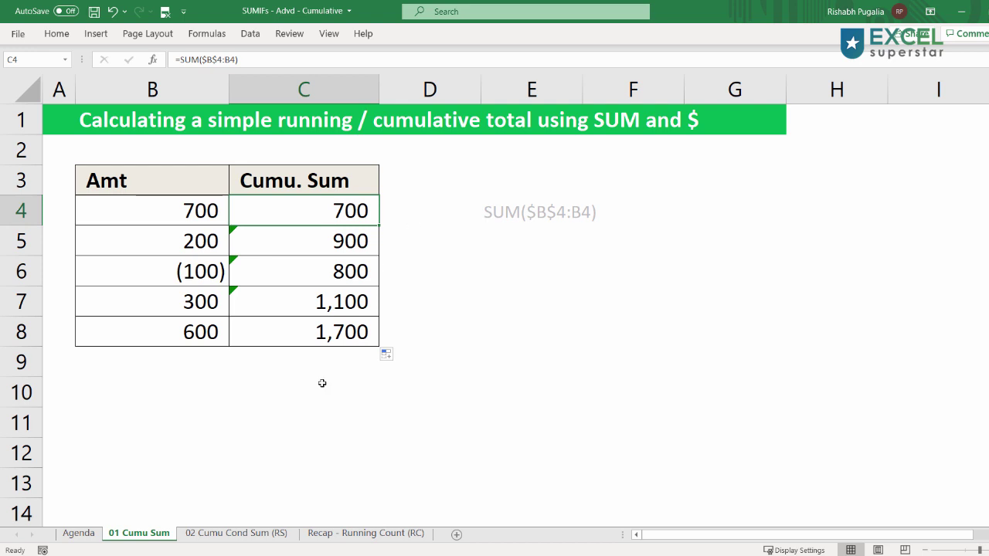
Step: On the 02 Cumu Cond Sum (RS) sheet, bold Amy's rows 4 and 5
left_click(252, 532)
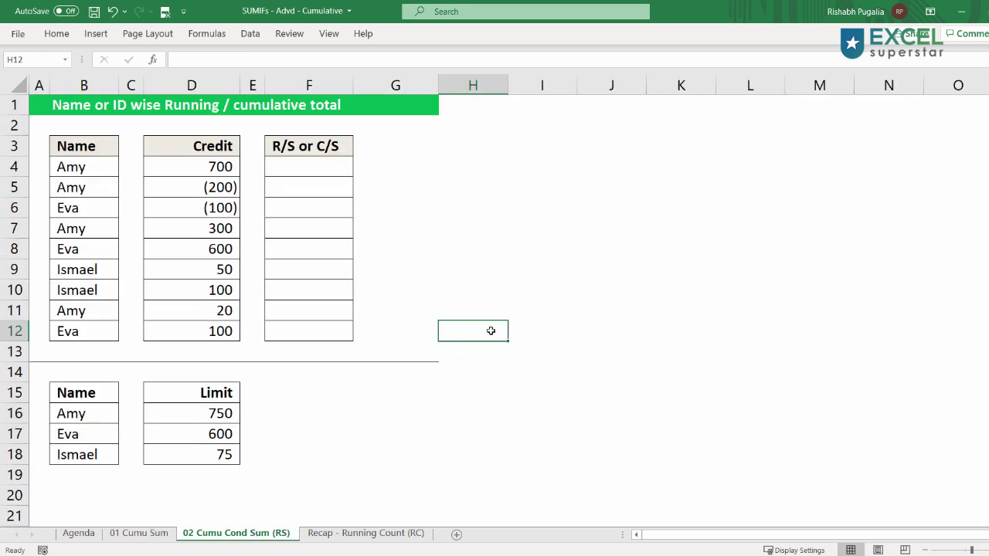
scroll(486, 323, "up", 1, "ctrl")
scroll(483, 322, "up", 1, "ctrl")
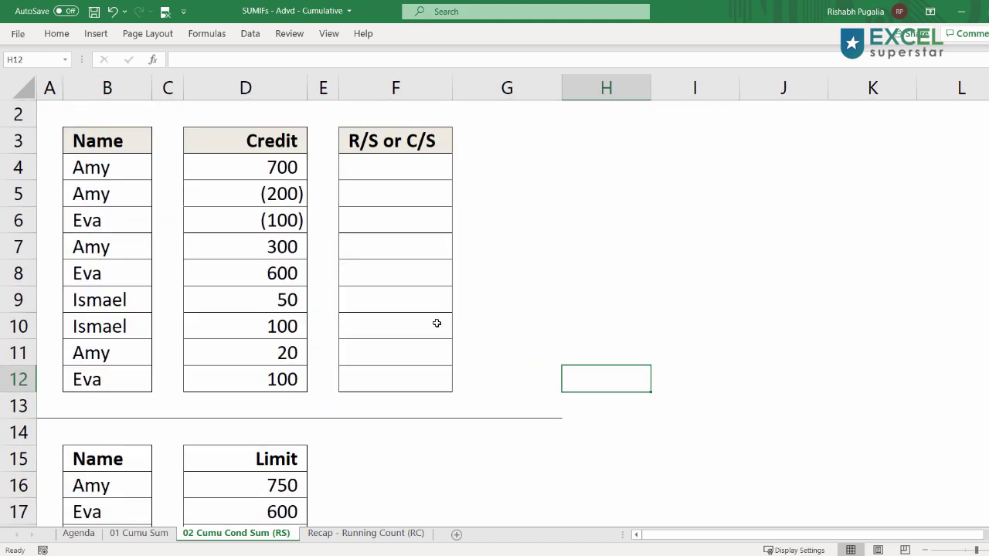
scroll(436, 323, "up", 1)
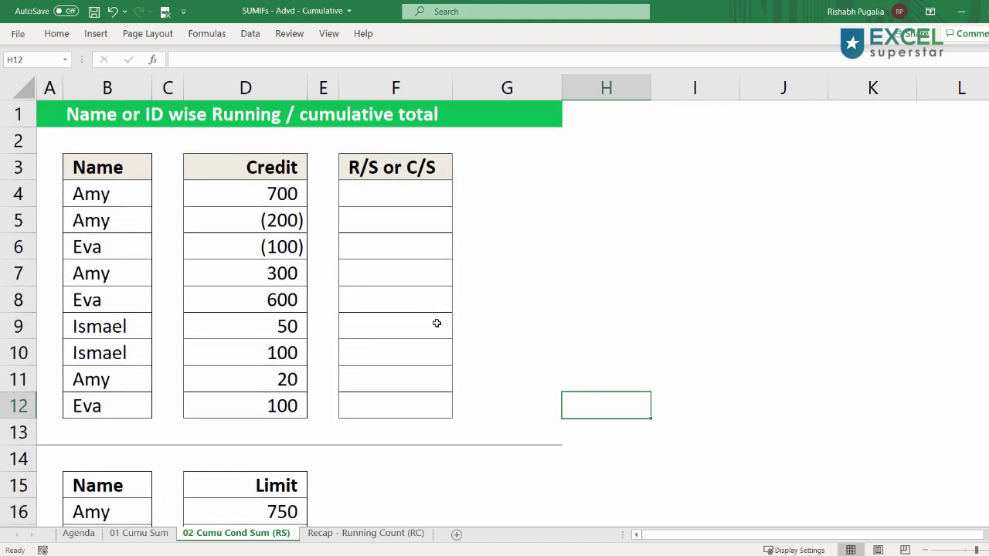
mouse_move(109, 192)
left_mouse_down()
mouse_move(106, 219)
mouse_move(267, 192)
left_mouse_up()
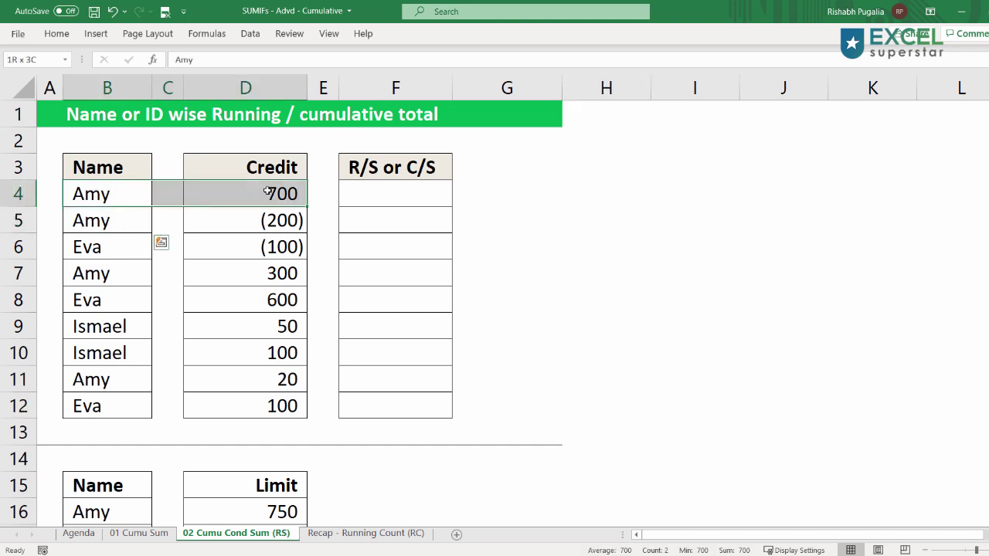
left_click_drag(103, 223, 263, 222)
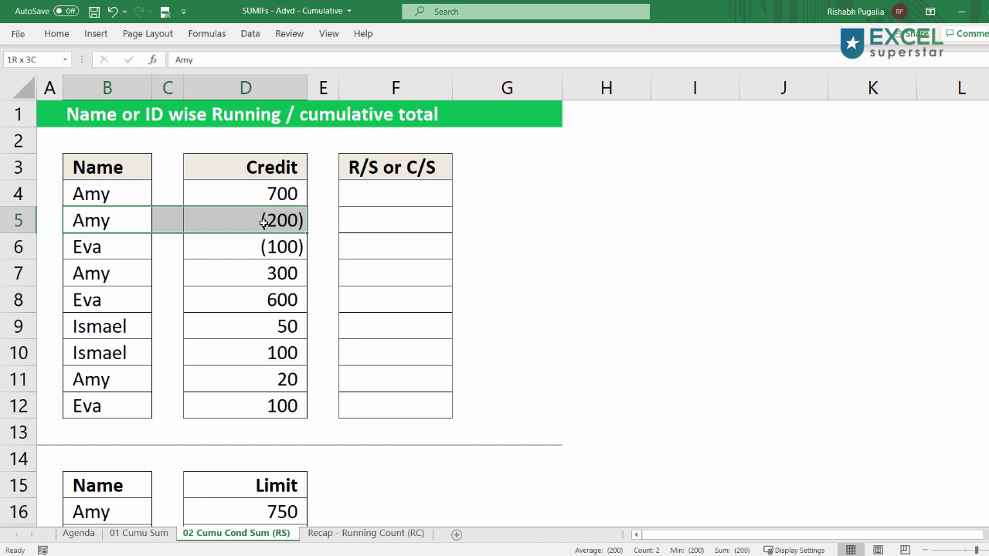
left_click_drag(116, 196, 242, 208)
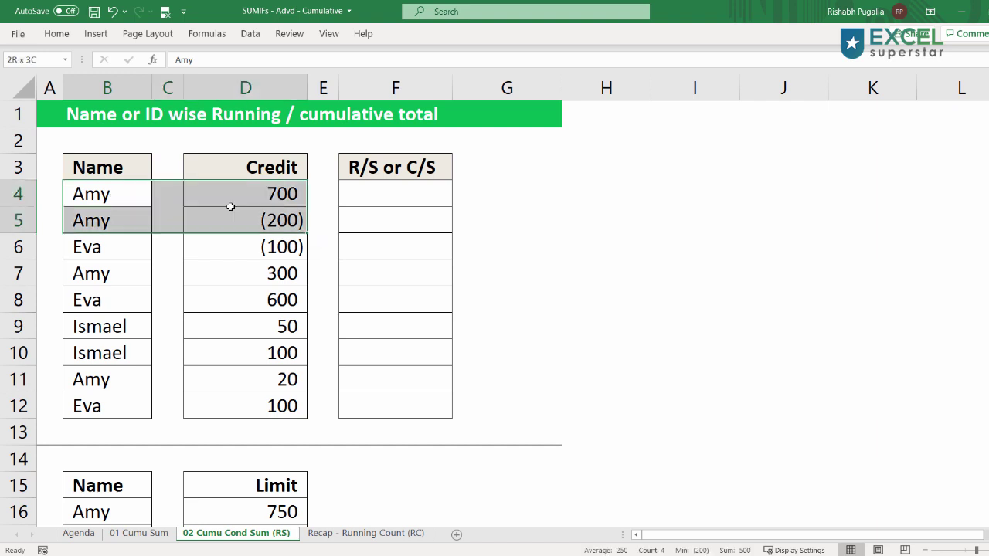
key("ctrl+b")
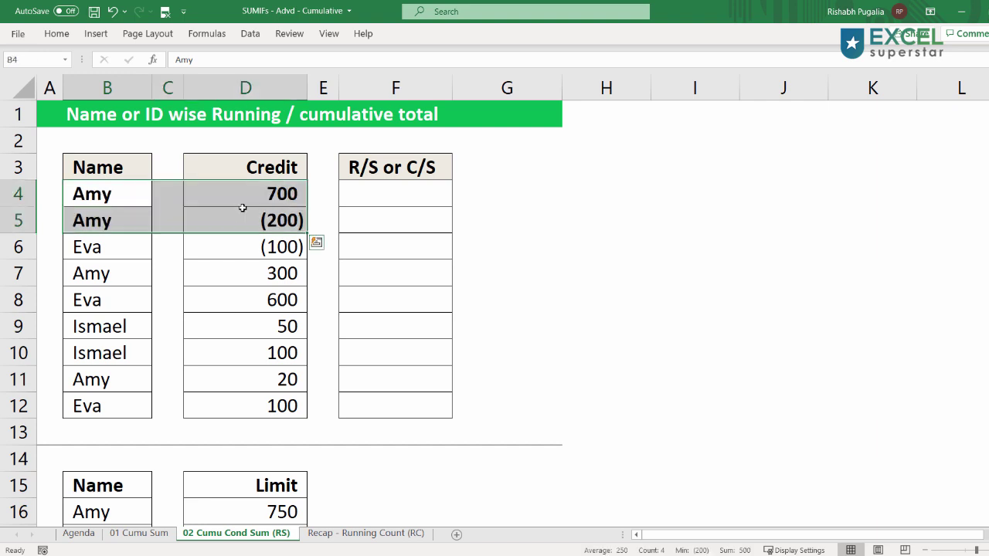
Step: Bold Amy's remaining rows 7 and 11
left_click_drag(106, 274, 224, 272)
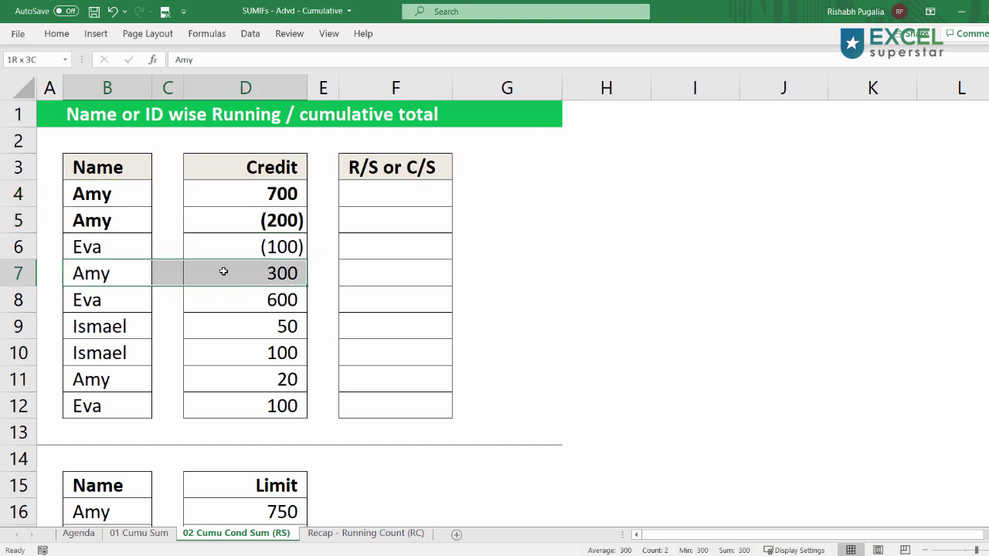
left_click_drag(116, 371, 243, 370, "ctrl")
key("ctrl+b")
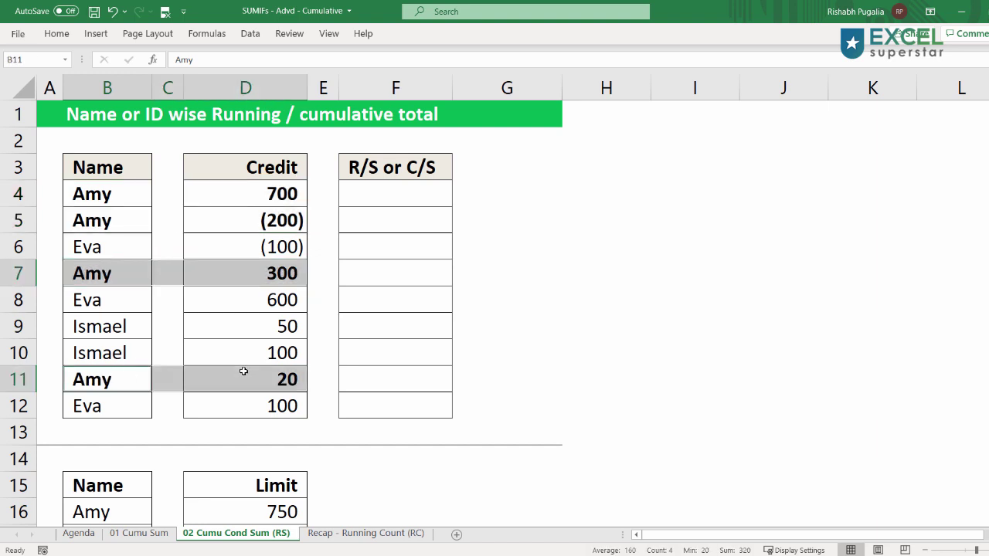
Step: Enter Amy's running totals 700 in F4 and 500 in F5
left_click(401, 194)
type("7")
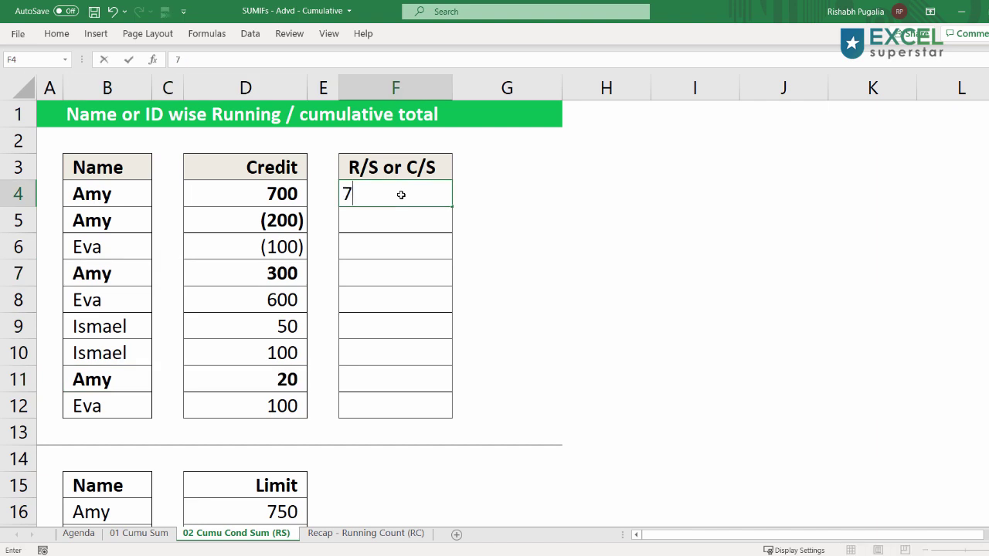
type("00")
key("Return")
type("50")
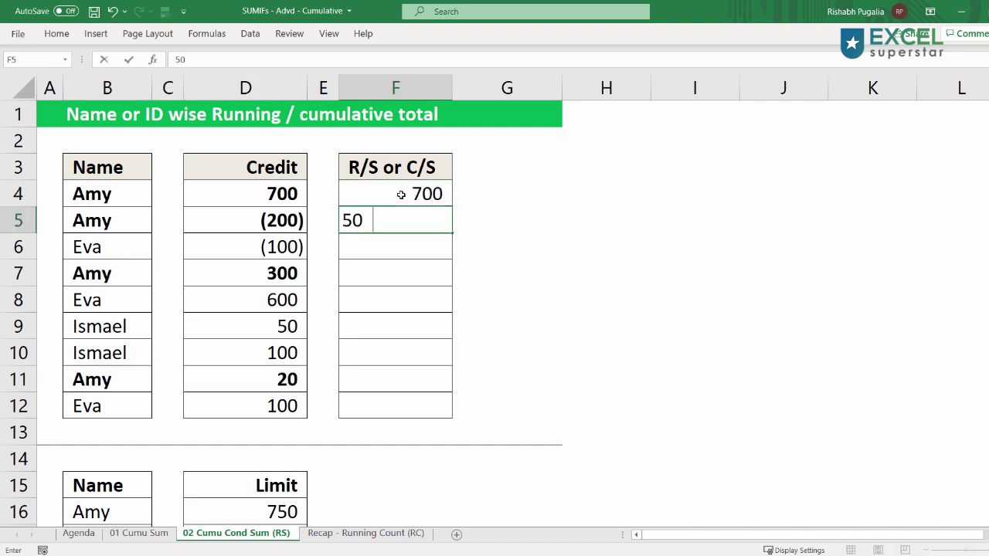
type("0")
key("Tab")
Step: Enter Amy's running totals 800 in F7 and 820 in F11
left_click(120, 273)
left_click_drag(120, 273, 372, 275)
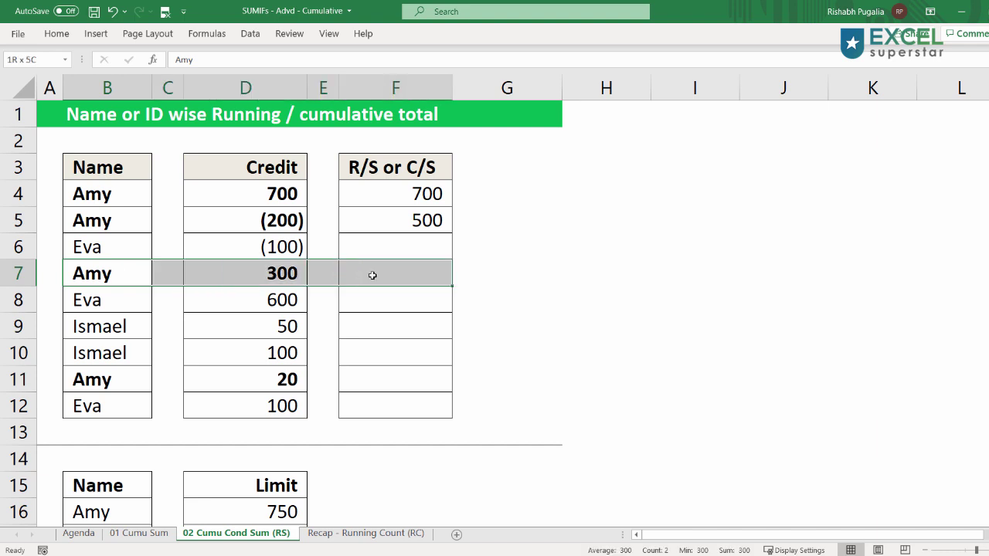
left_click(372, 275)
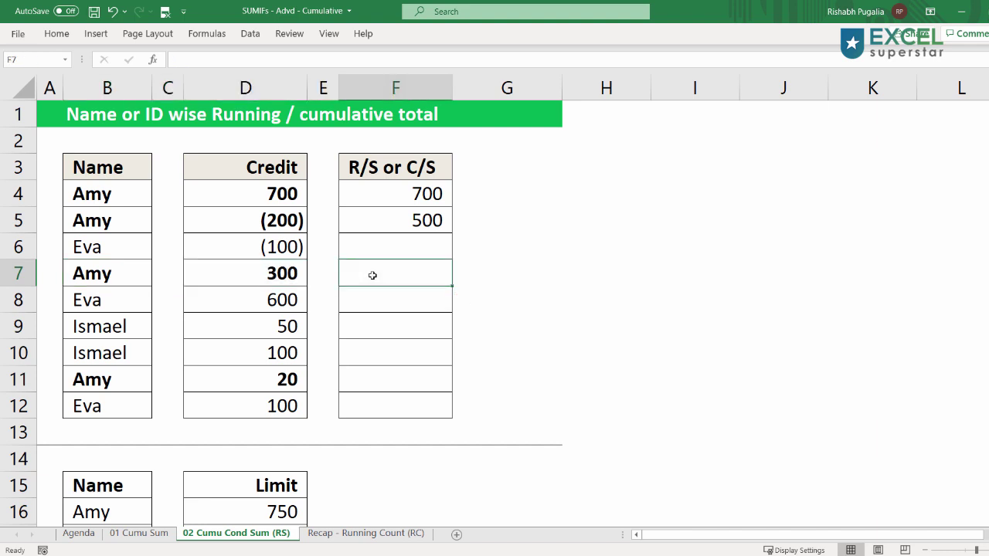
type("800")
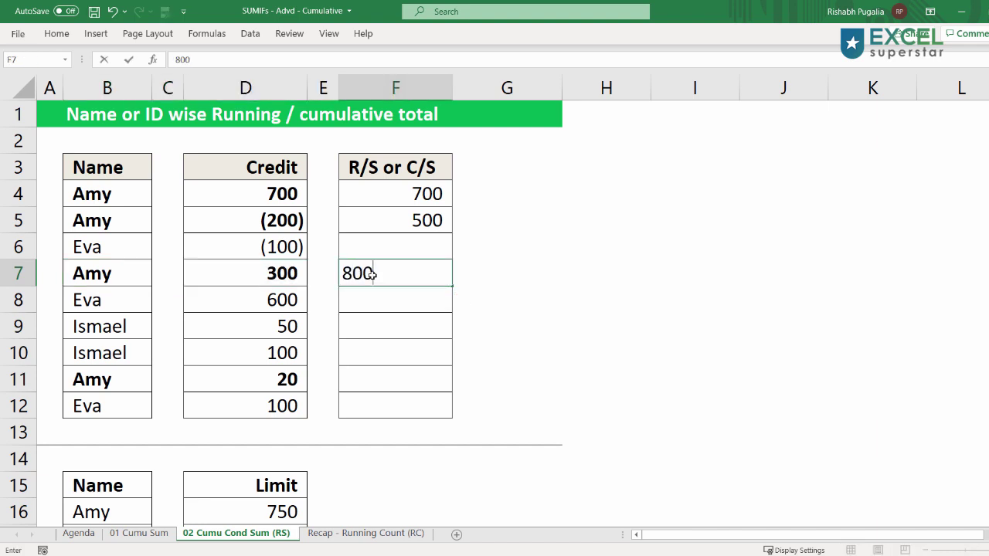
key("Tab")
left_click(379, 381)
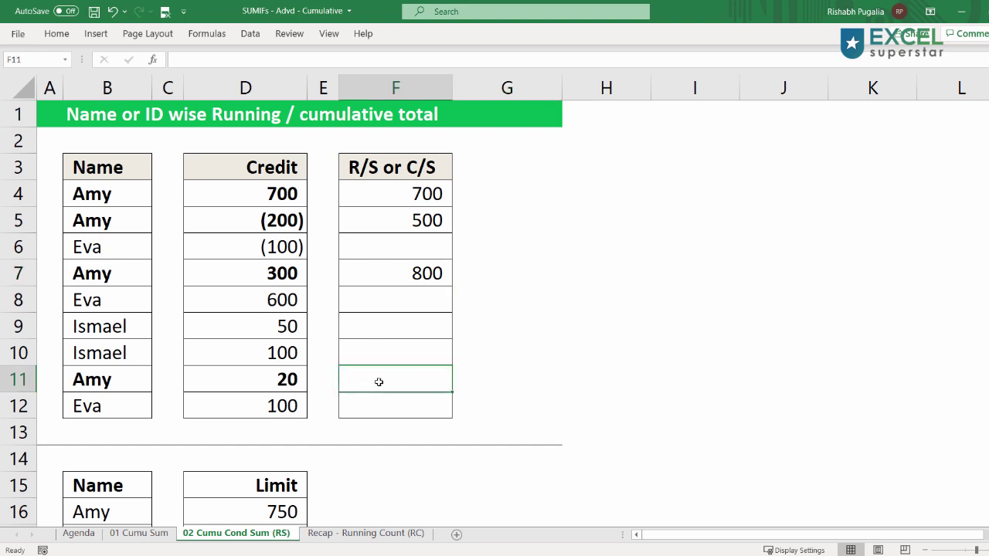
type("820")
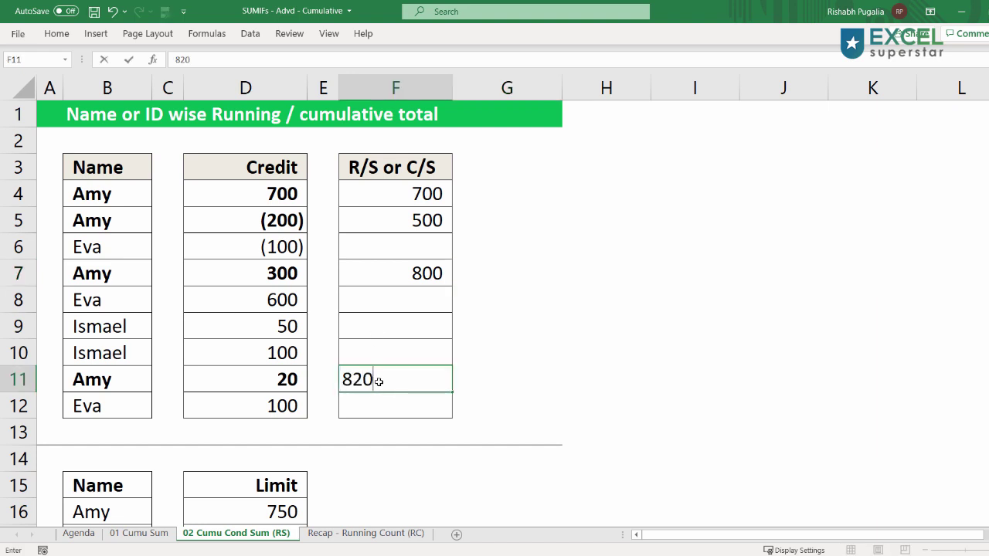
key("Tab")
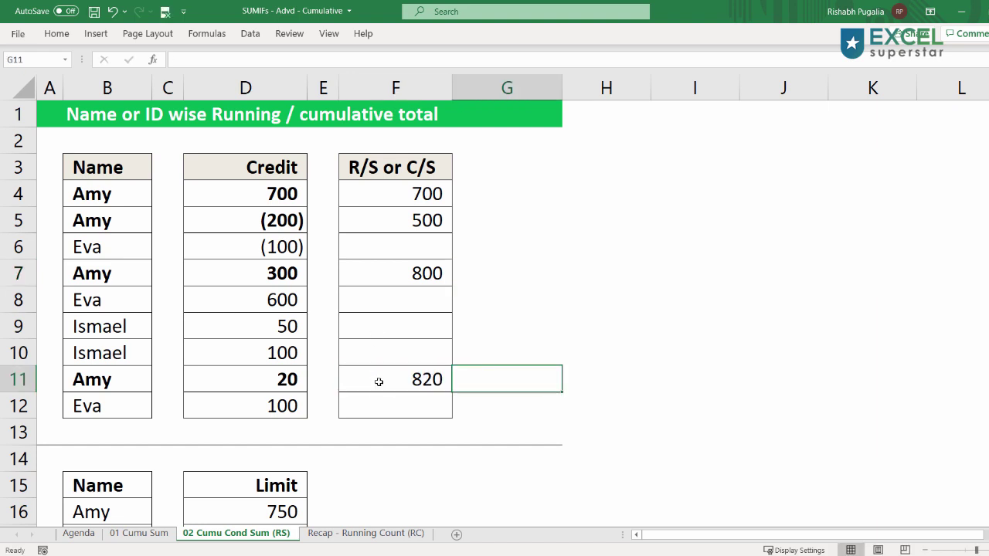
Step: Compare against Amy's credit limit of 750 and review the totals in F4, F5 and F7
scroll(379, 382, "down", 1)
left_click_drag(99, 434, 263, 434)
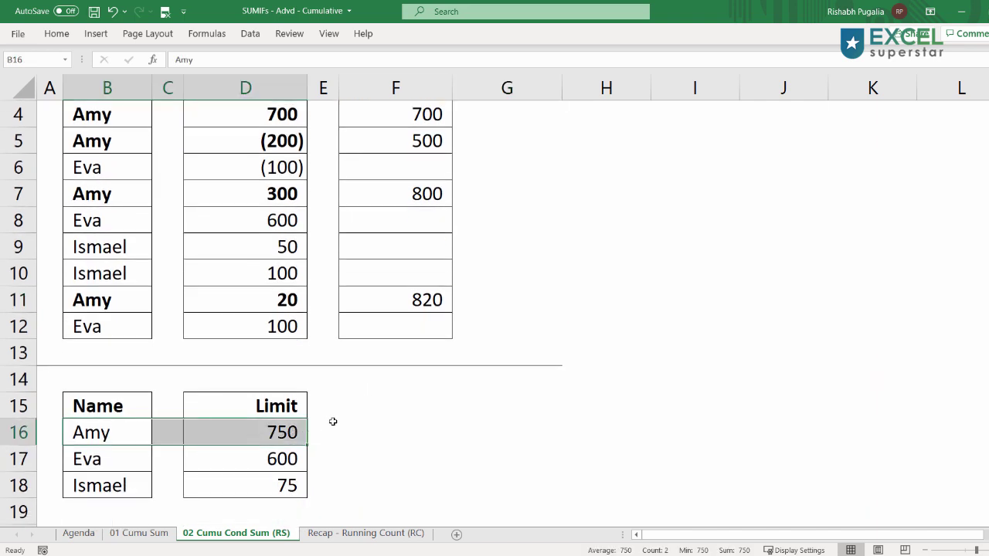
scroll(333, 422, "up", 1)
left_click(430, 193)
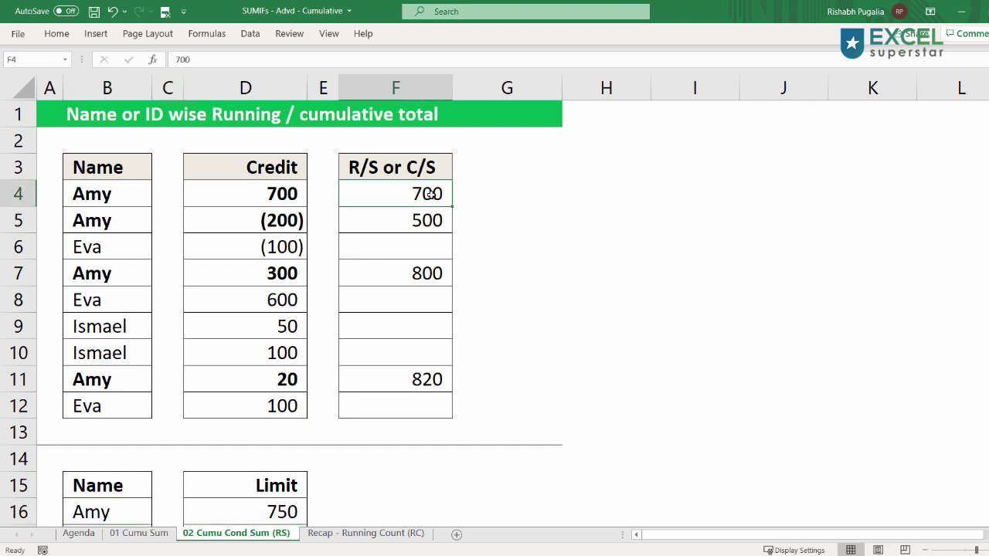
left_click(431, 222)
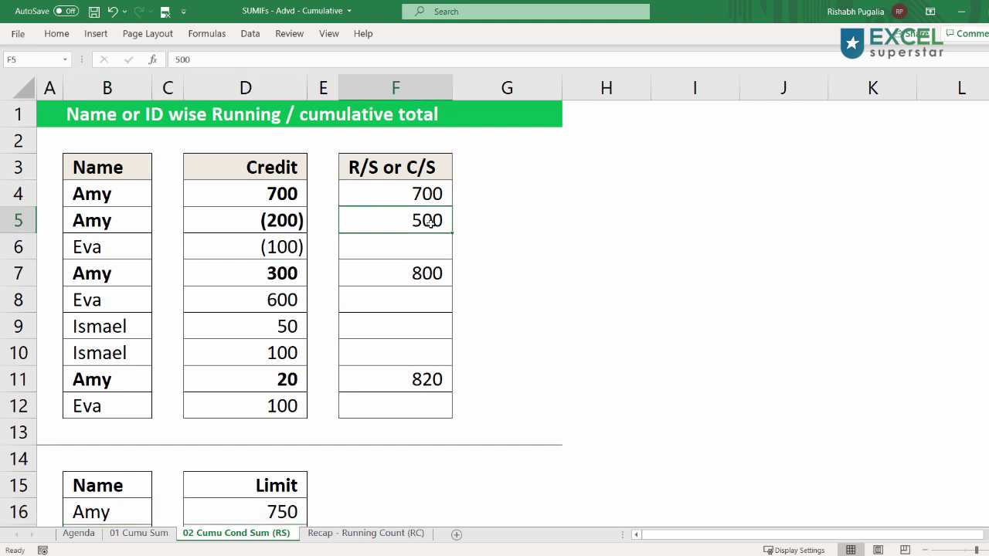
left_click(437, 273)
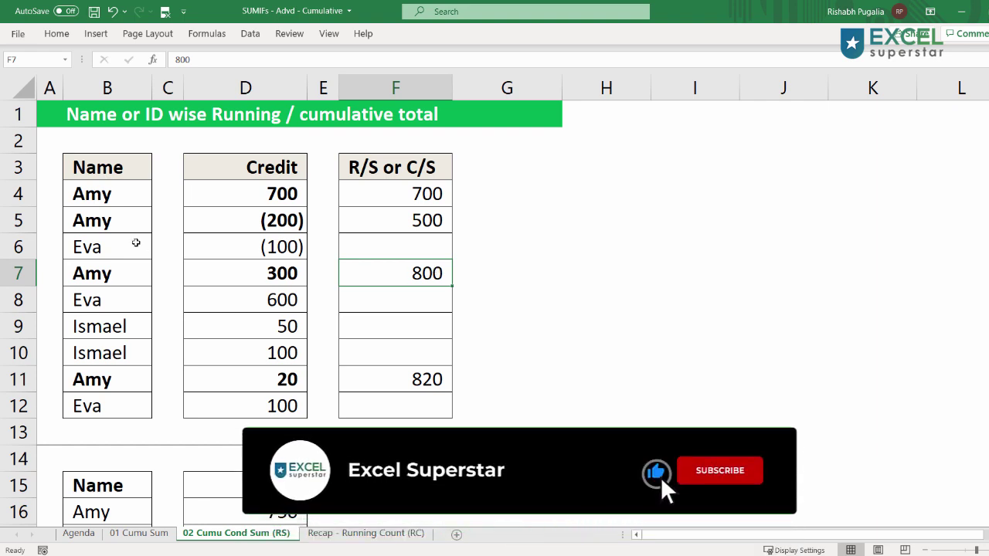
Step: Type Eva's totals -100 in F6 and 500 in F8, then delete everything in F4:F11
left_click_drag(119, 248, 378, 245)
left_click(374, 245)
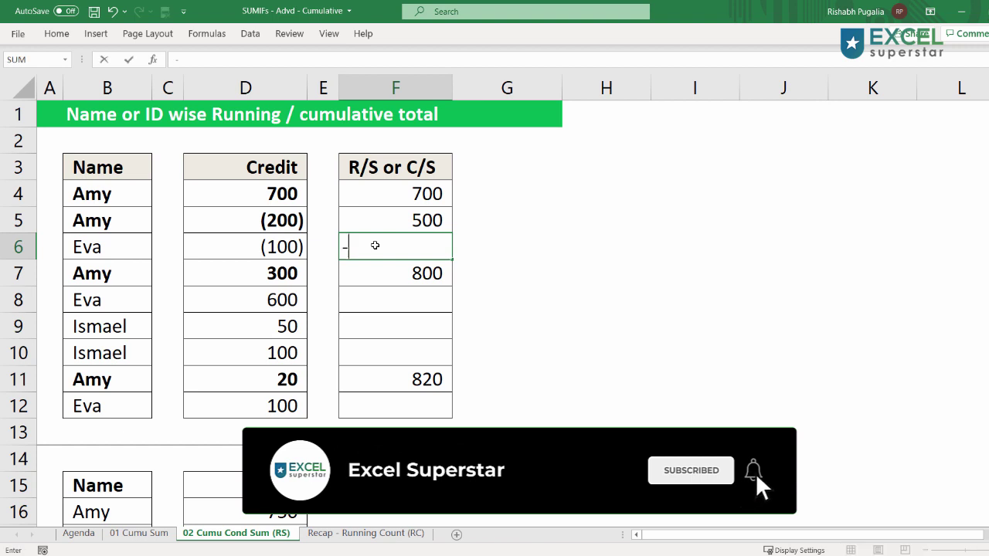
type("-100")
key("Tab")
left_click_drag(115, 303, 394, 297)
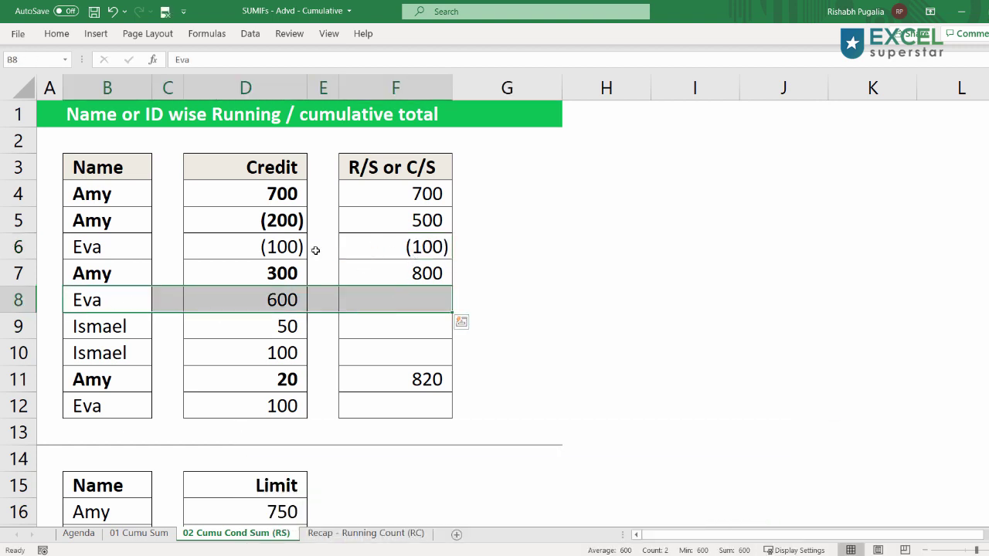
left_click(269, 302)
left_click(399, 301)
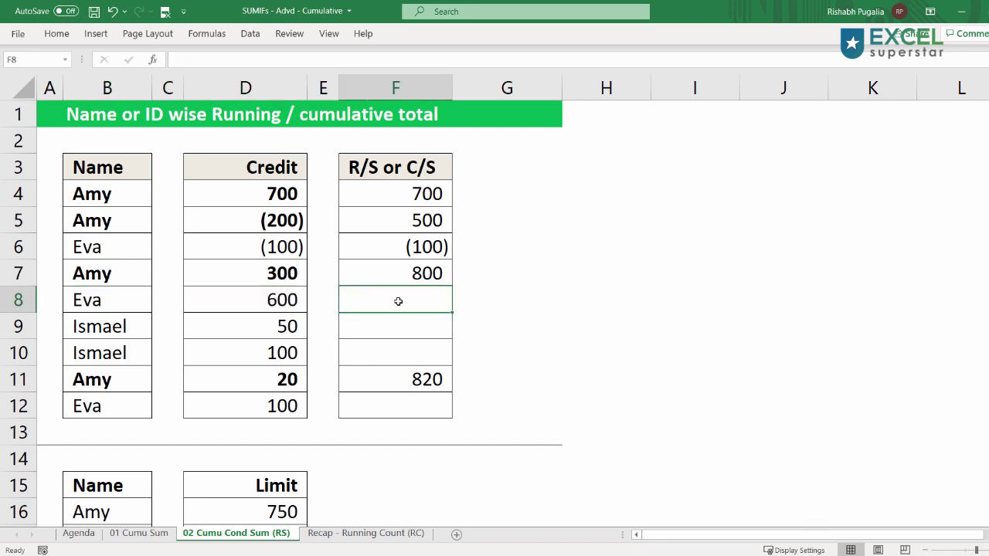
type("500")
key("Tab")
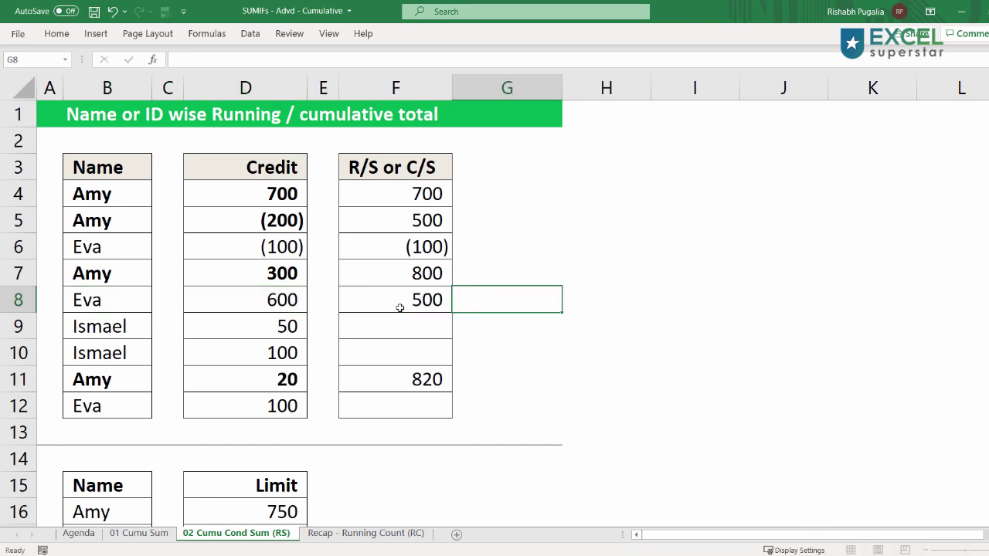
left_click_drag(412, 194, 411, 377)
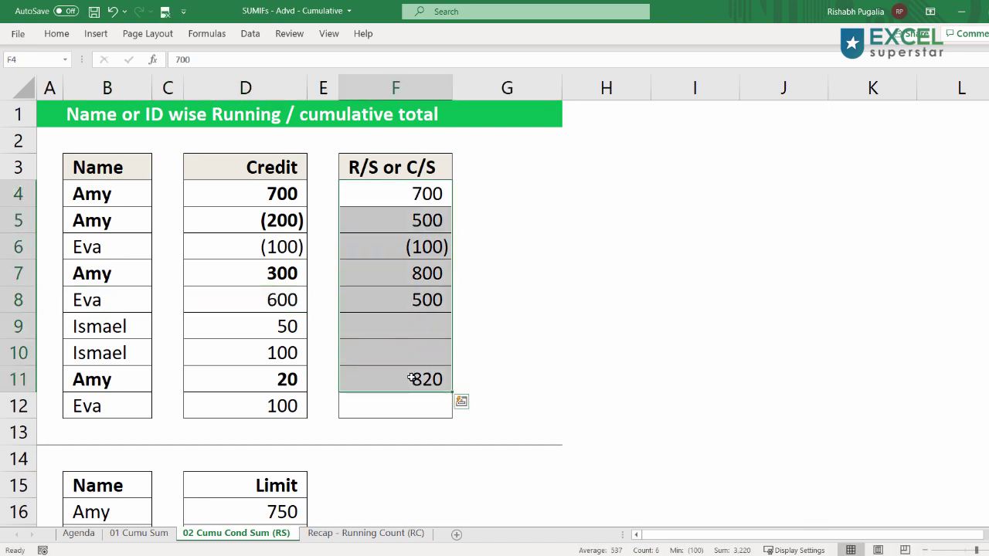
key("Delete")
Step: Start =SUMIFS( in F4 and bring up its Function Arguments dialog with Ctrl+A
left_click(410, 202)
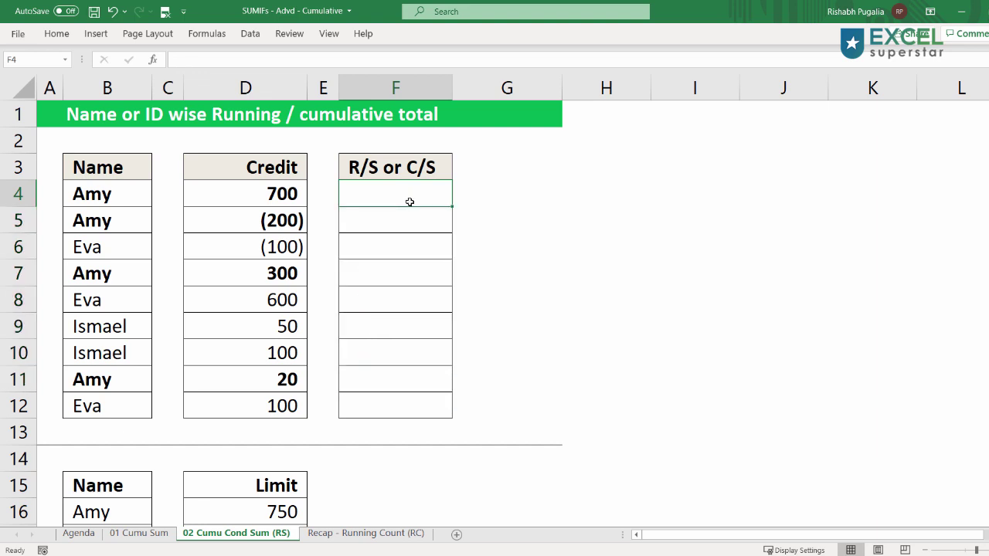
type("=s")
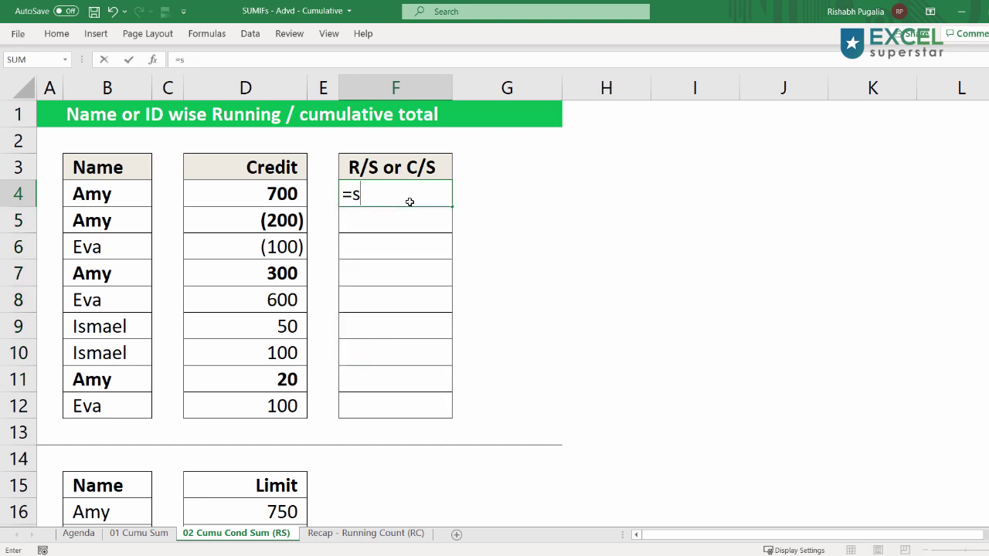
type("umifs")
key("Tab")
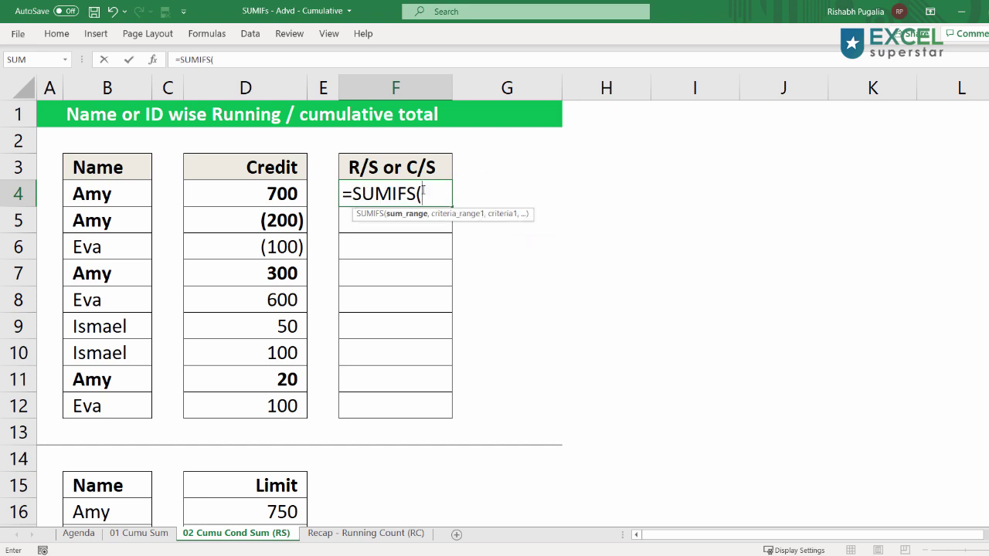
left_click(422, 194)
key("ctrl+a")
Step: Set Criteria1 to B4 and Criteria_range1 to $B$4:B4
key("Tab")
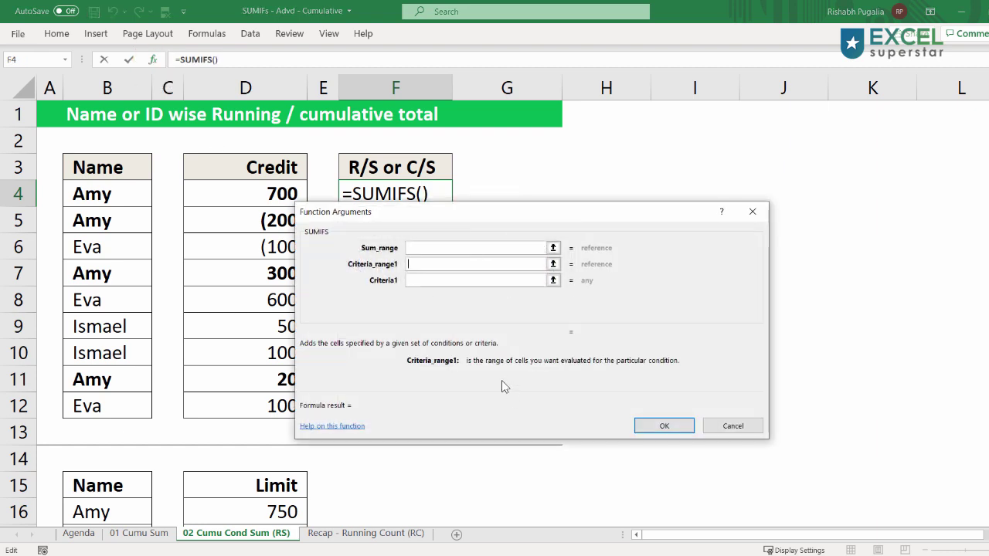
left_click(587, 270)
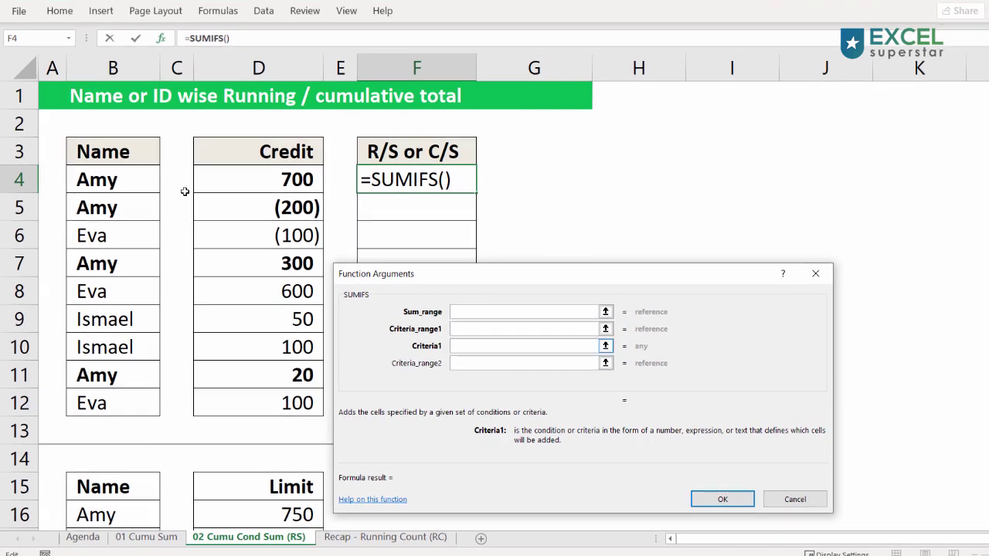
left_click(134, 179)
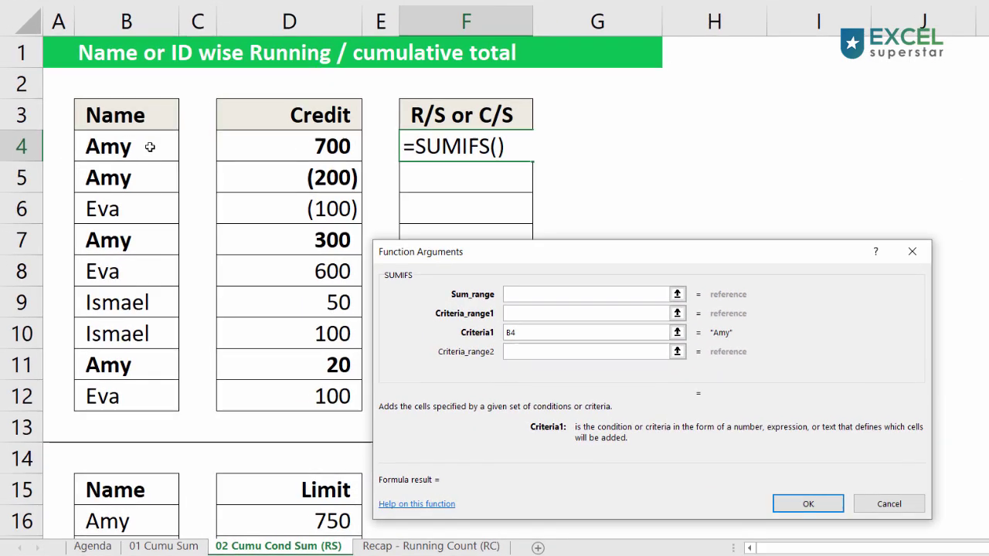
left_click(569, 312)
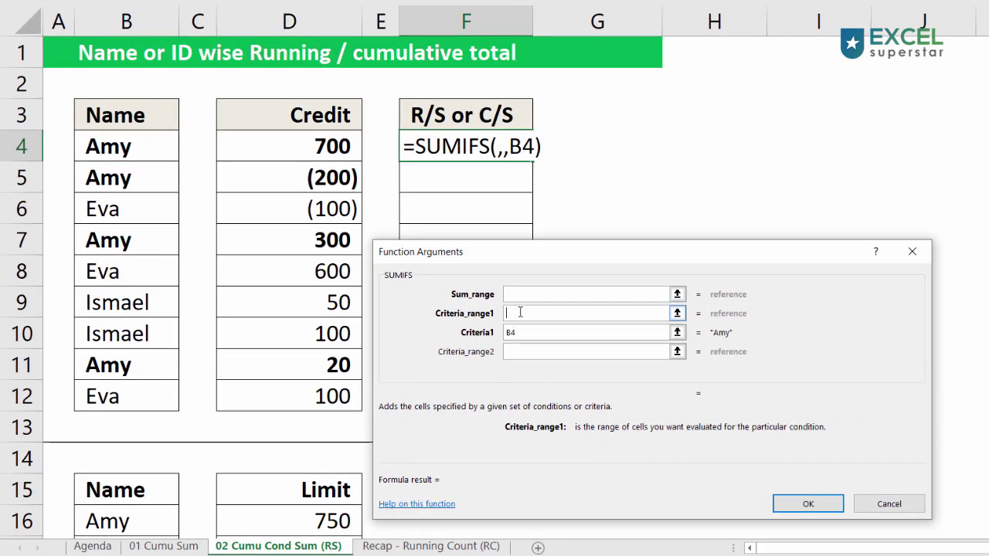
left_click(133, 149)
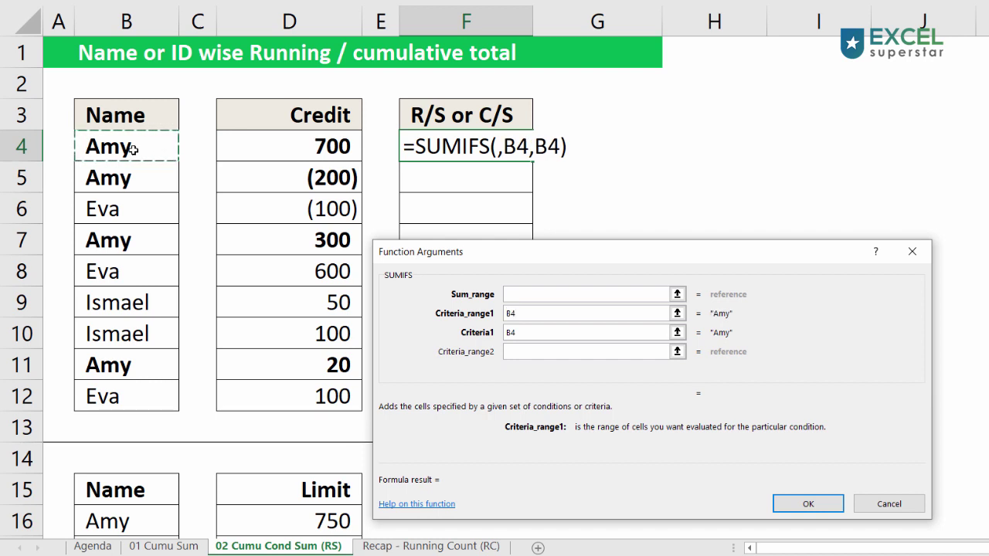
type(":")
left_click(134, 150)
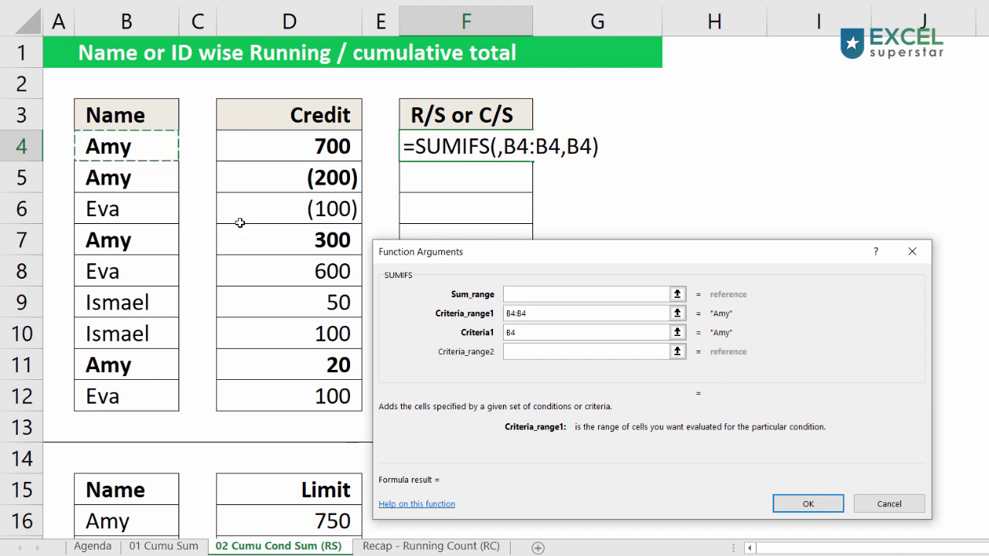
left_click(512, 313)
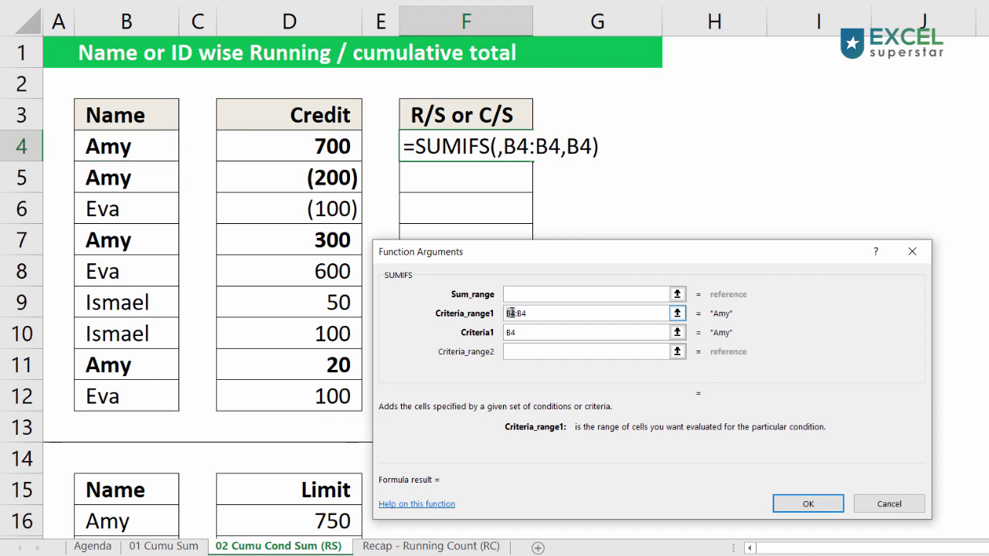
key("F4")
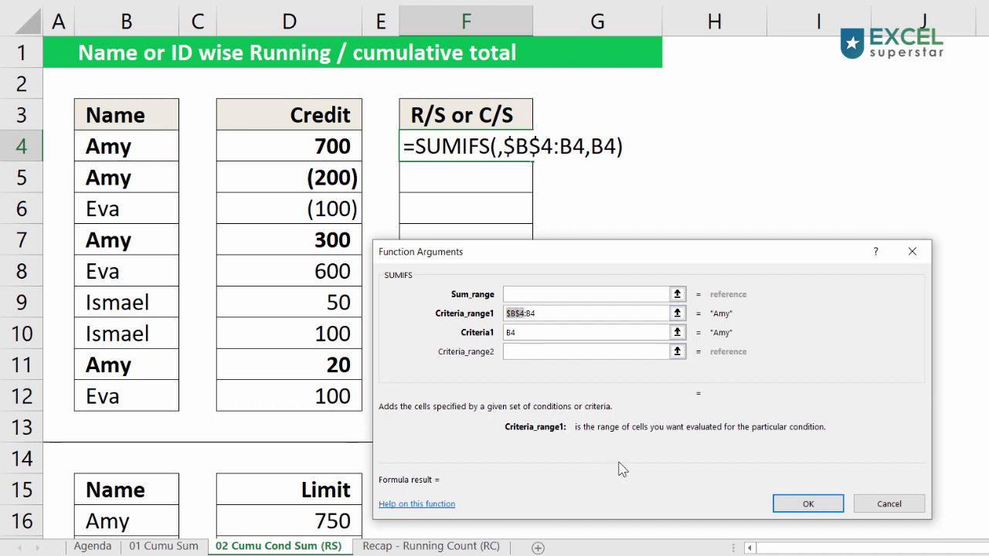
Step: Set Sum_range to $D$4:D4 and confirm the SUMIFS formula, returning 700
left_click(520, 294)
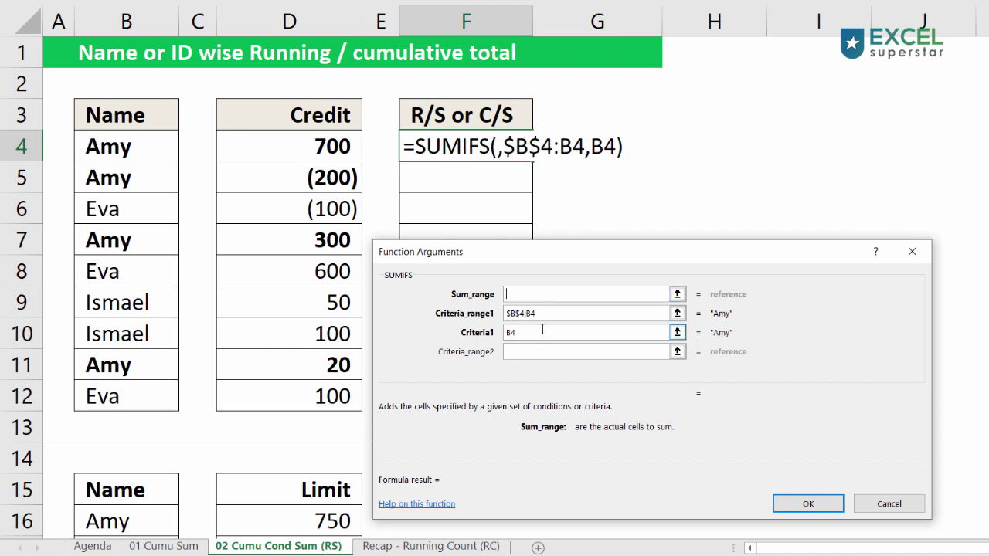
left_click(541, 315)
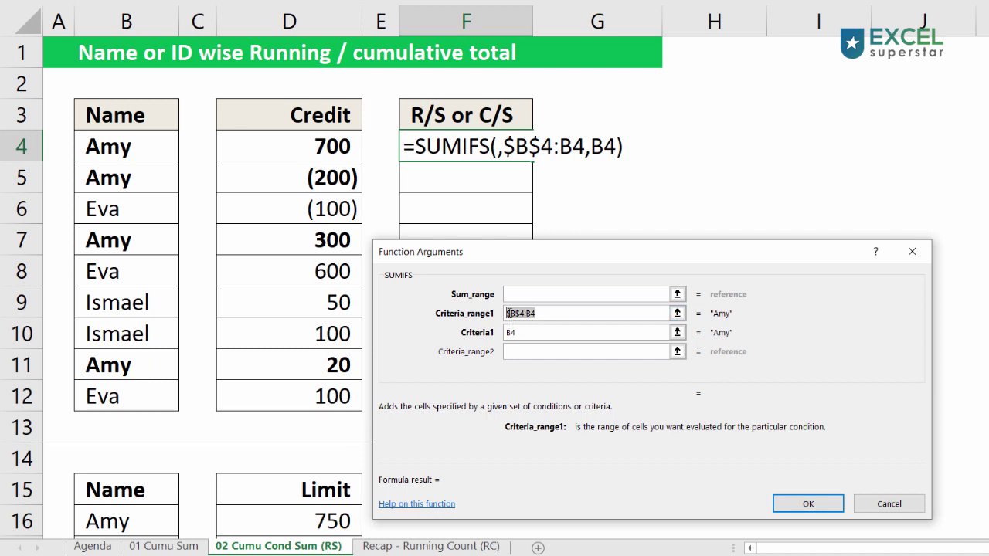
left_click(530, 294)
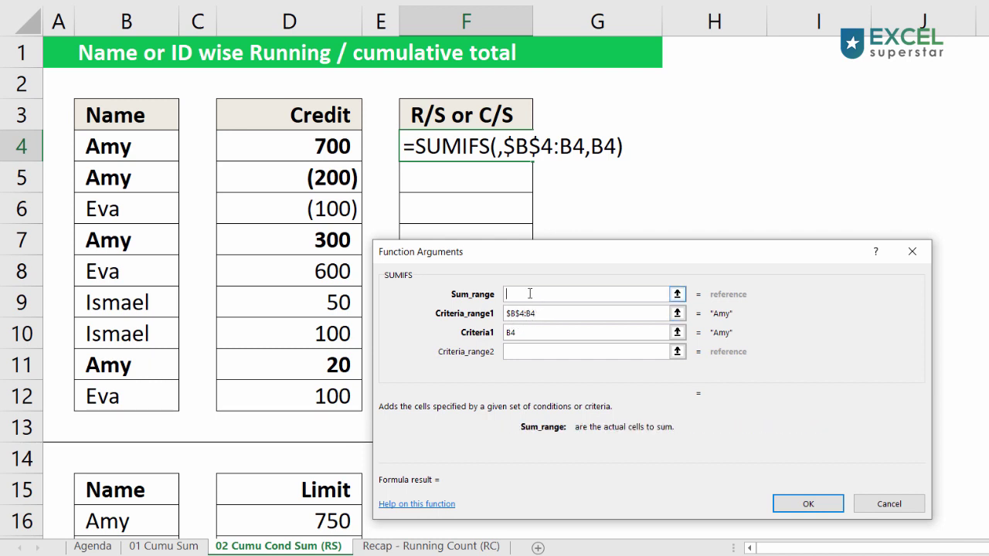
left_click(315, 146)
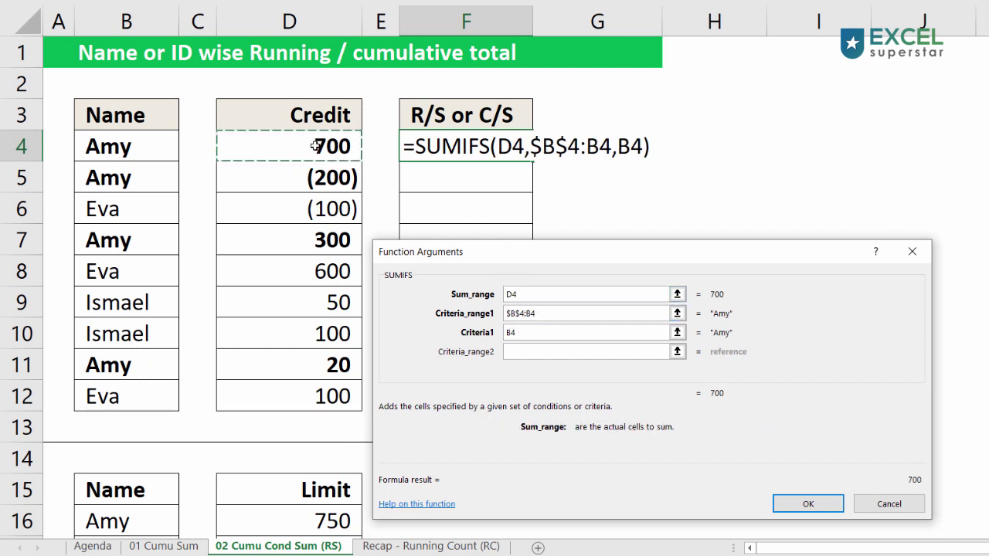
left_click(315, 146, "shift")
left_click(512, 293)
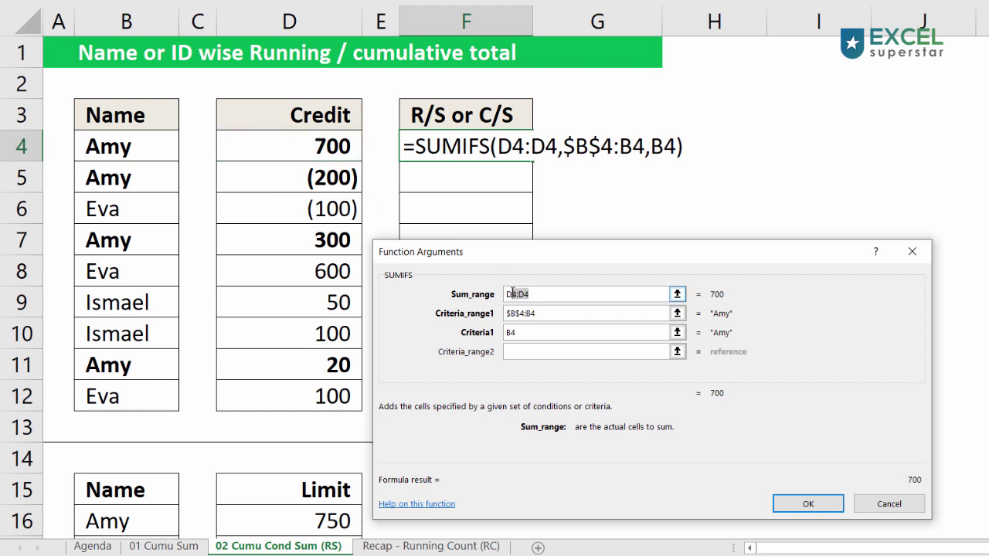
left_click(512, 294)
key("F4")
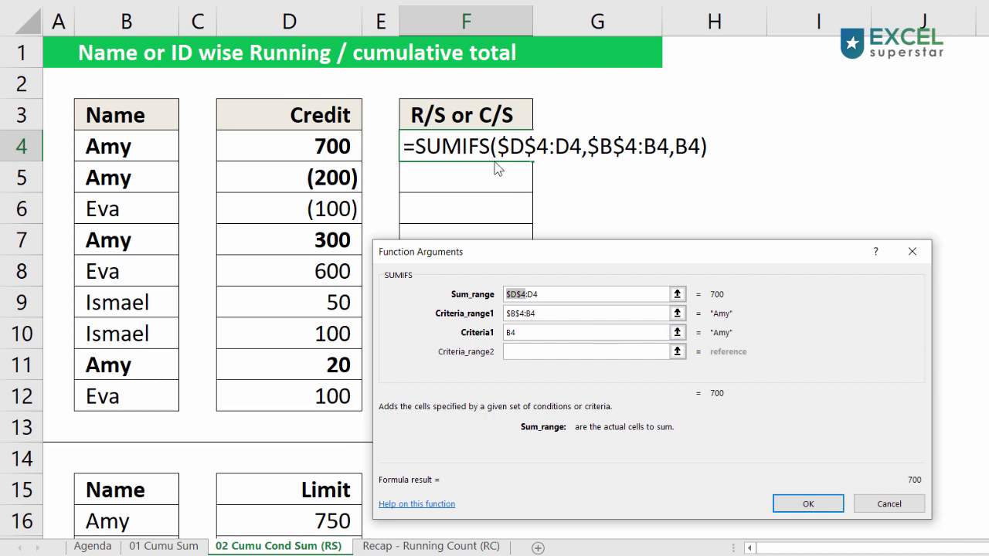
left_click_drag(494, 162, 493, 218)
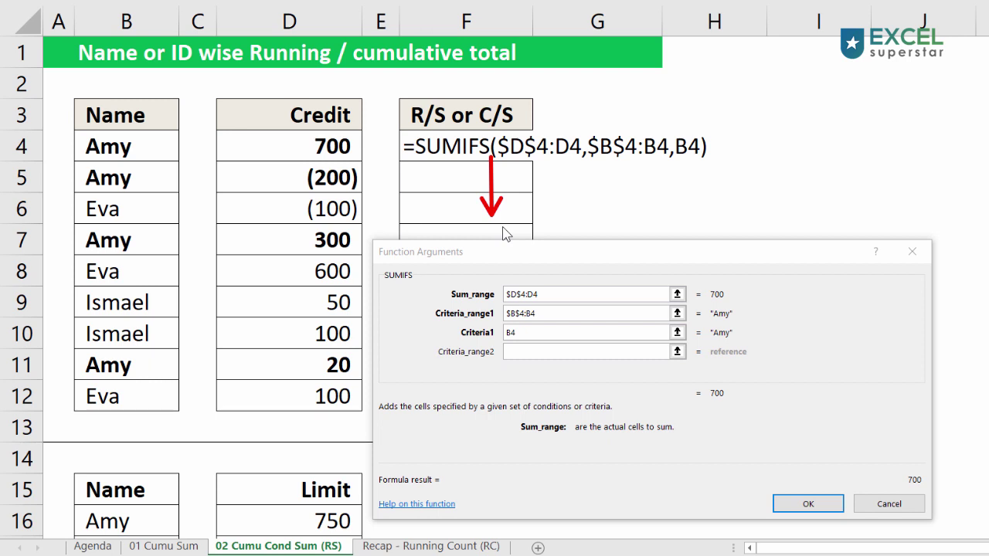
left_click_drag(492, 129, 583, 164)
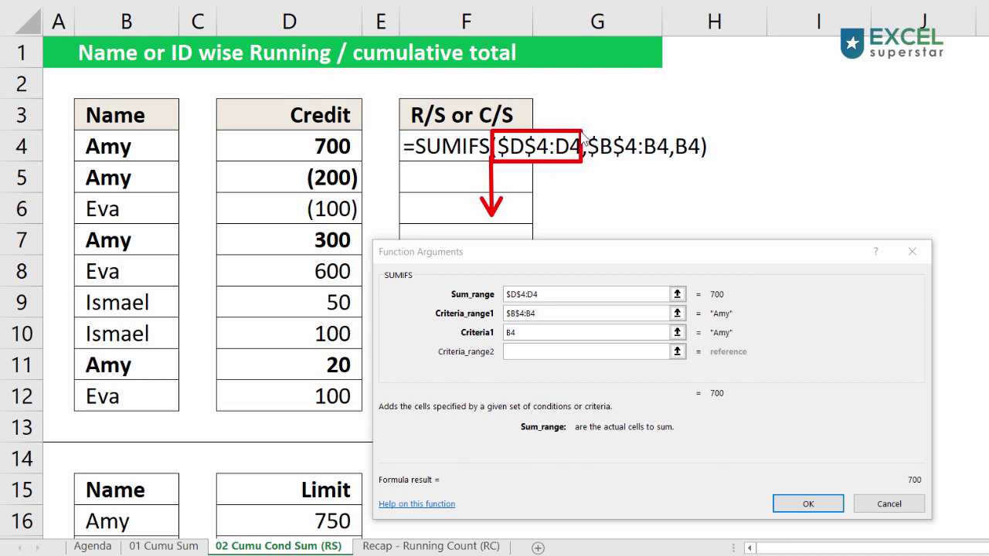
left_click_drag(583, 130, 671, 164)
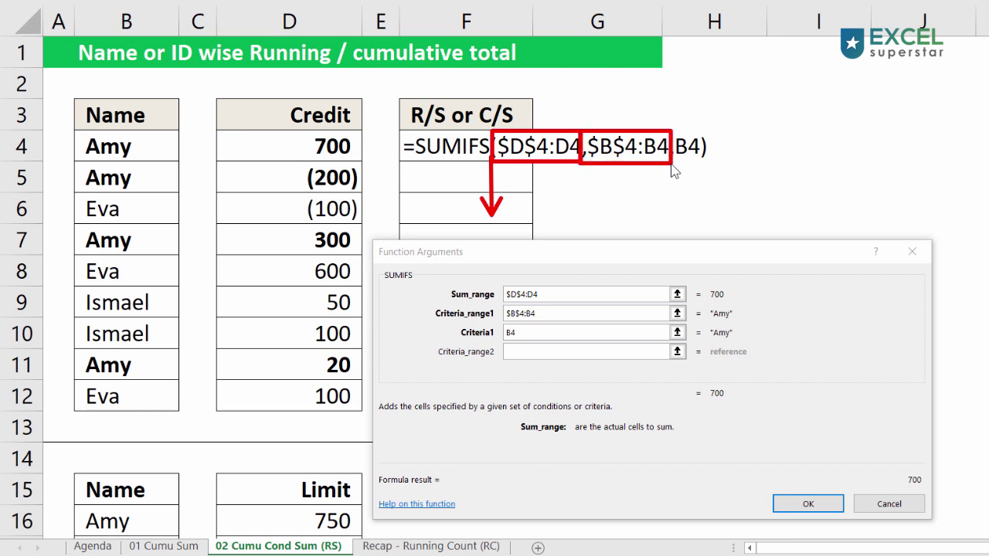
key("Escape")
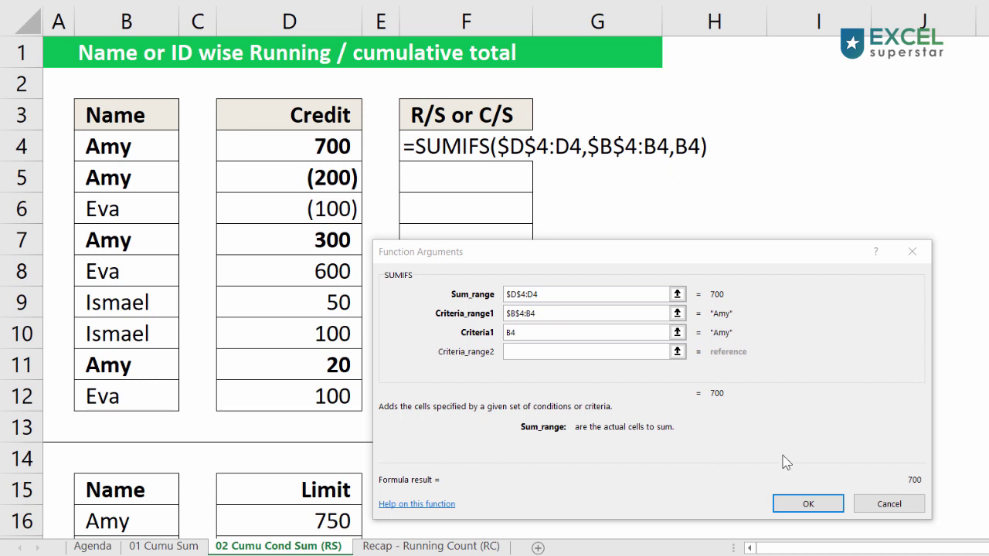
left_click(815, 507)
Step: Fill F4's SUMIFS formula down to F12 and check the running totals in F5, F7 and F11
left_click(517, 146)
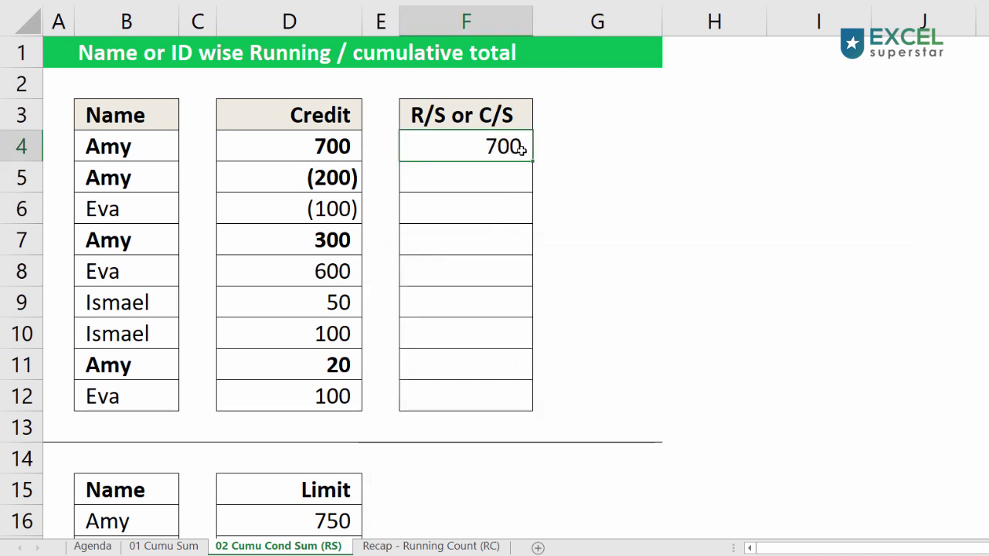
left_click_drag(532, 162, 532, 399)
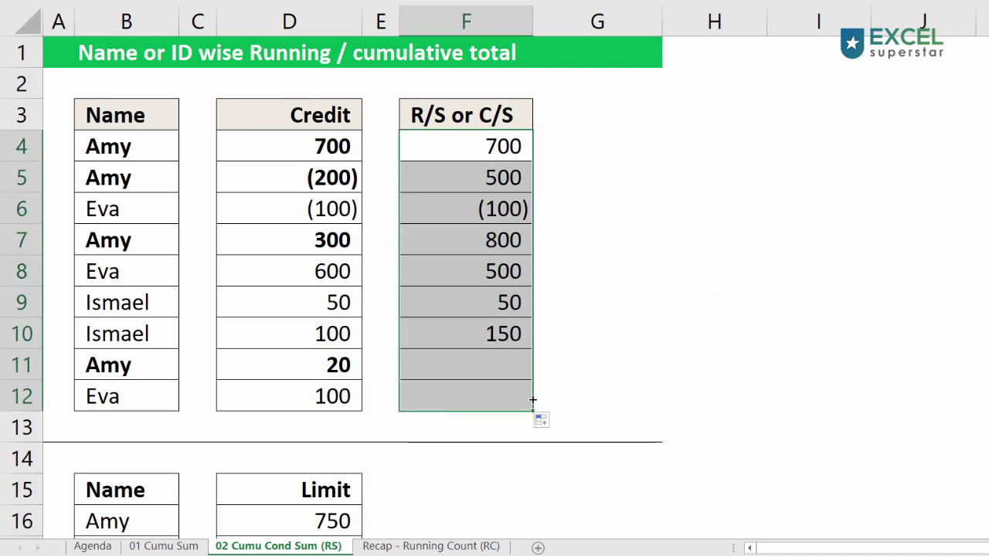
left_click_drag(142, 152, 472, 182)
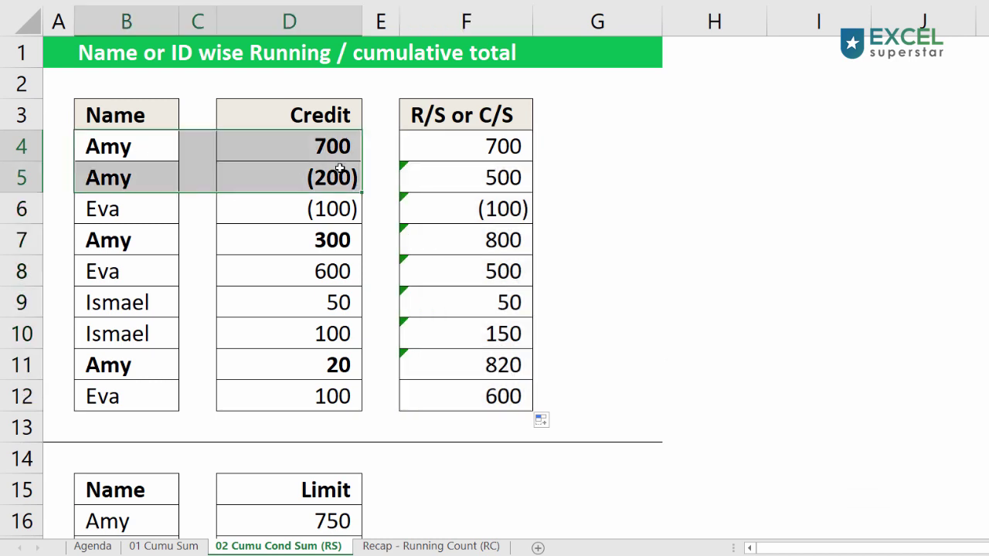
left_click(473, 182)
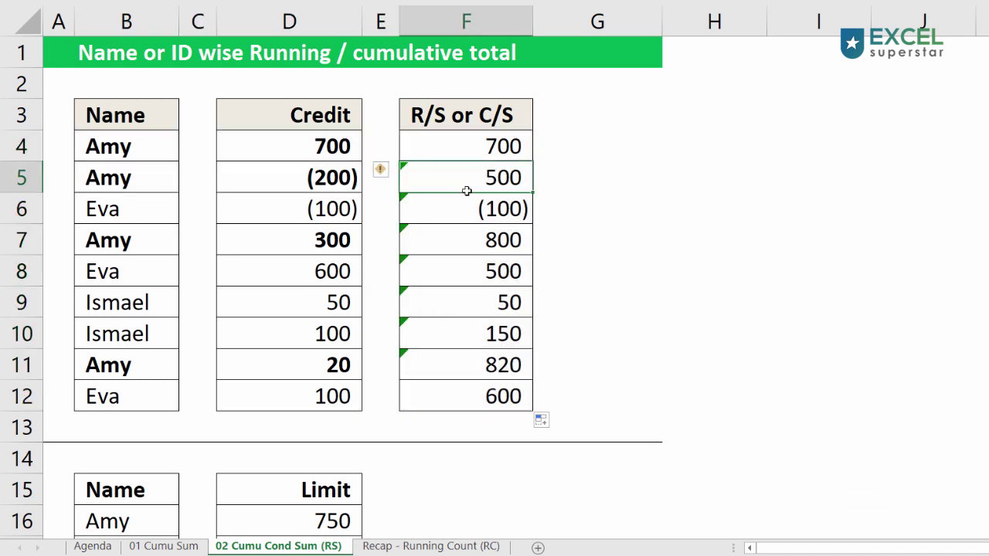
left_click_drag(124, 241, 438, 240)
left_click(437, 240)
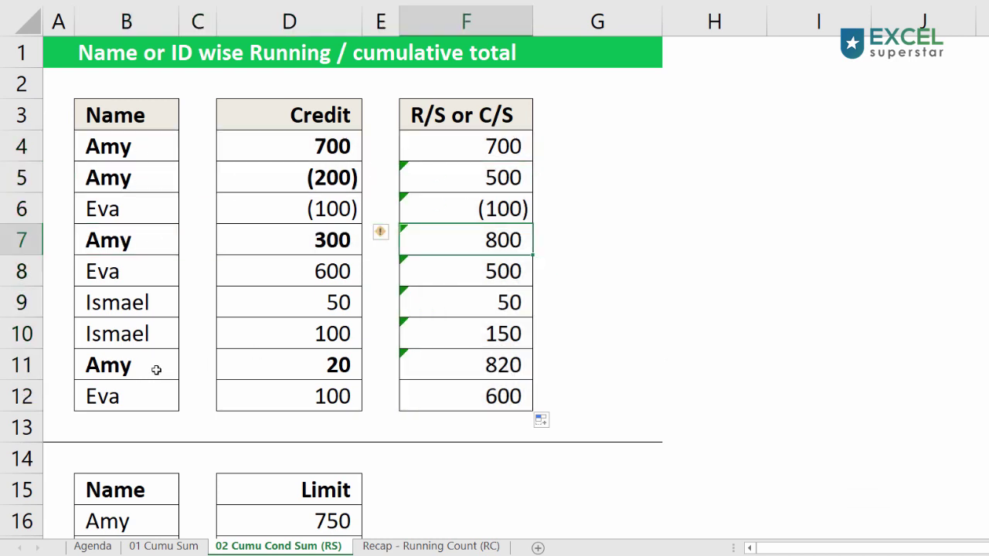
left_click_drag(157, 368, 437, 369)
left_click(503, 366)
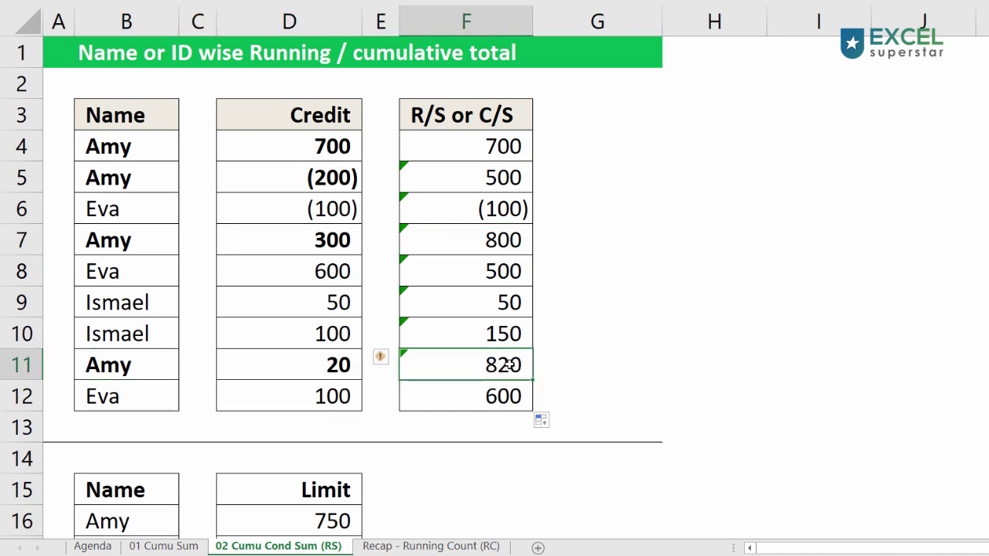
Step: Review the F4 and F5 SUMIFS formulas with their anchored $D$4/$B$4 ranges
double_click(510, 152)
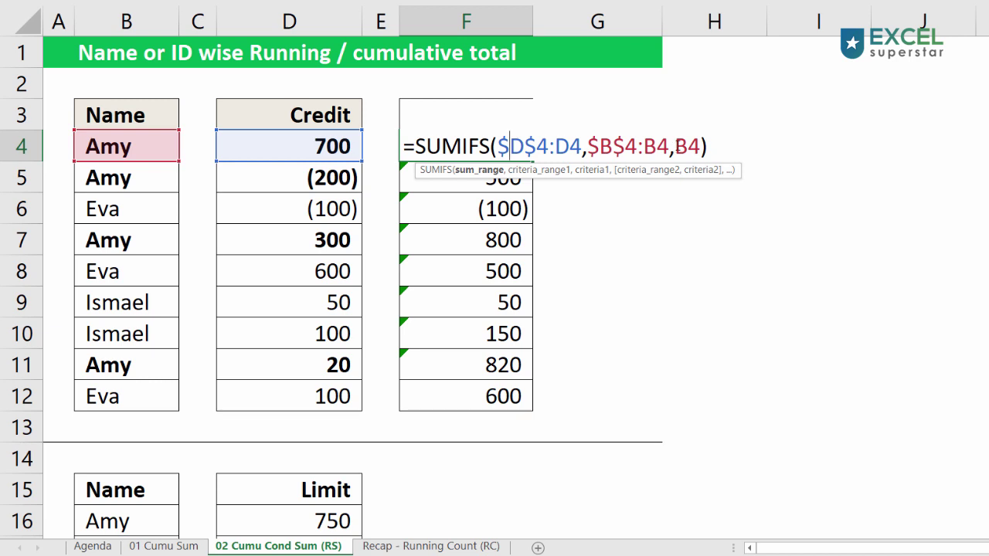
left_click_drag(674, 146, 715, 145)
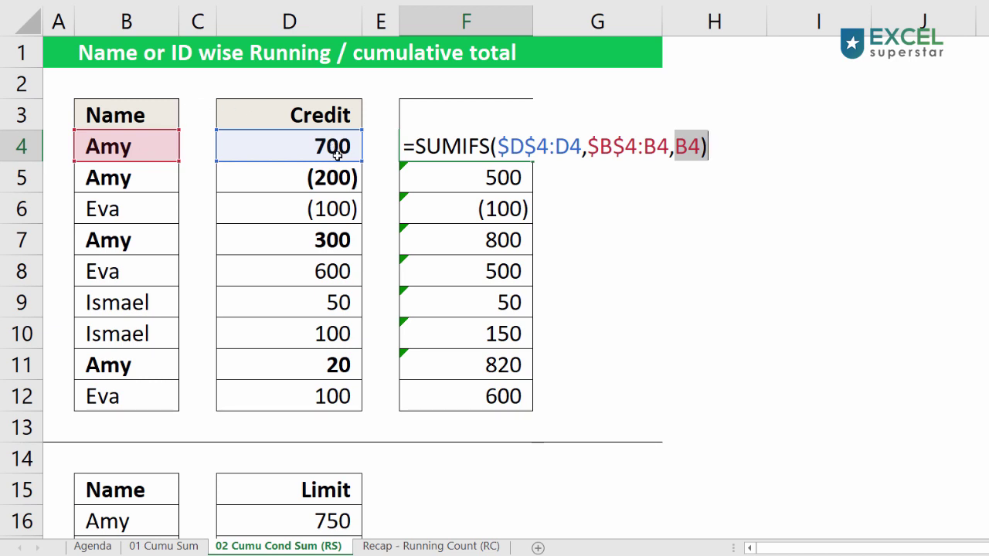
key("ctrl+Return")
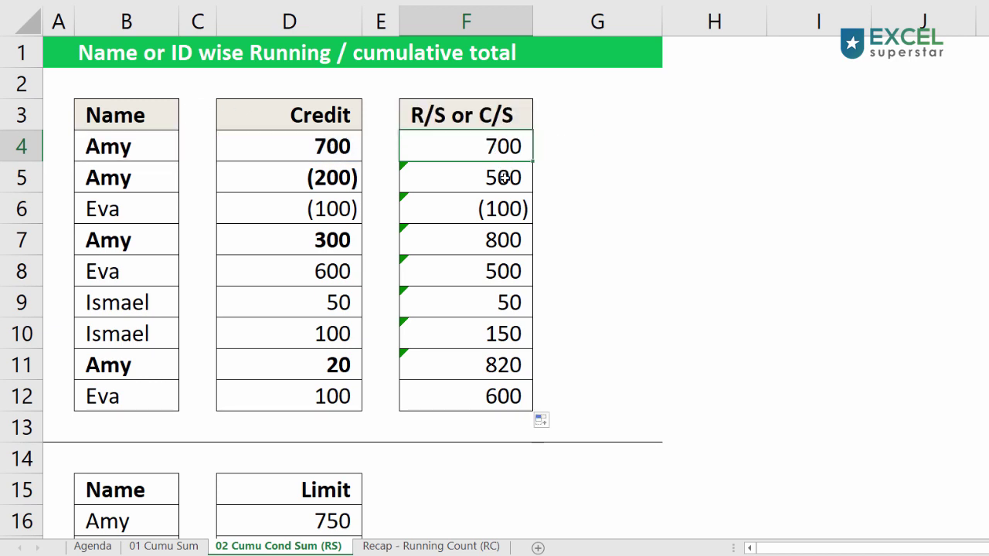
double_click(503, 178)
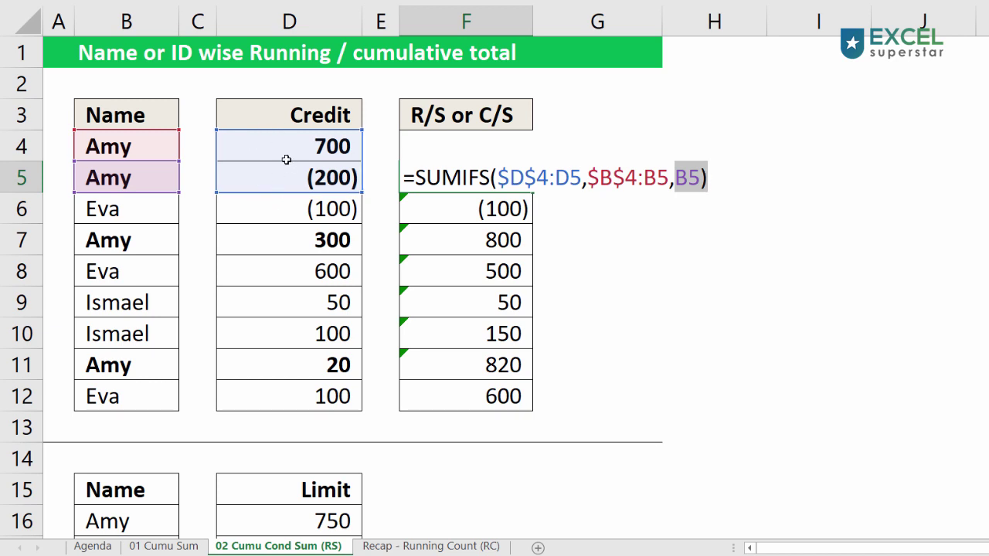
key("ctrl+Return")
Step: Inspect F7's expanding SUMIFS ranges, which give Amy's running total of 800
double_click(504, 178)
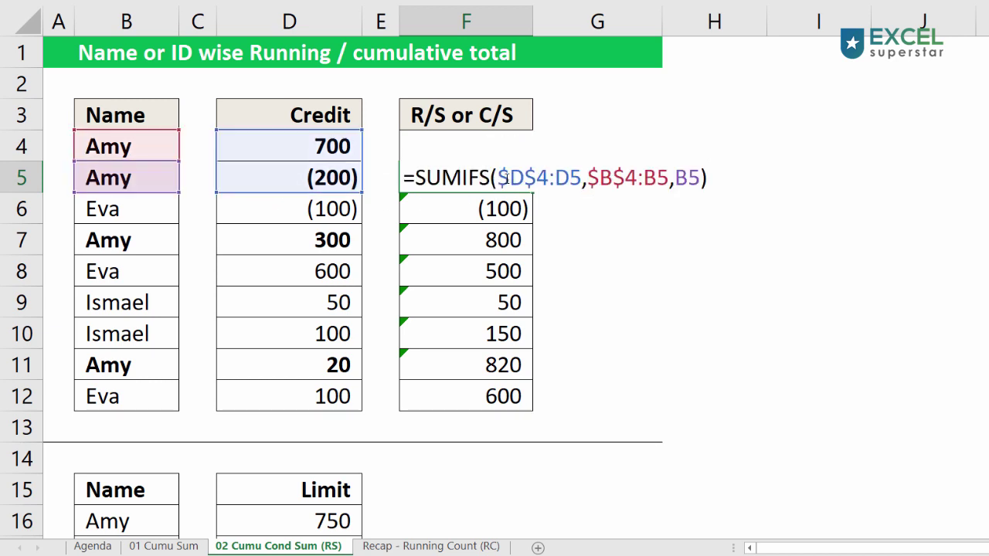
key("Escape")
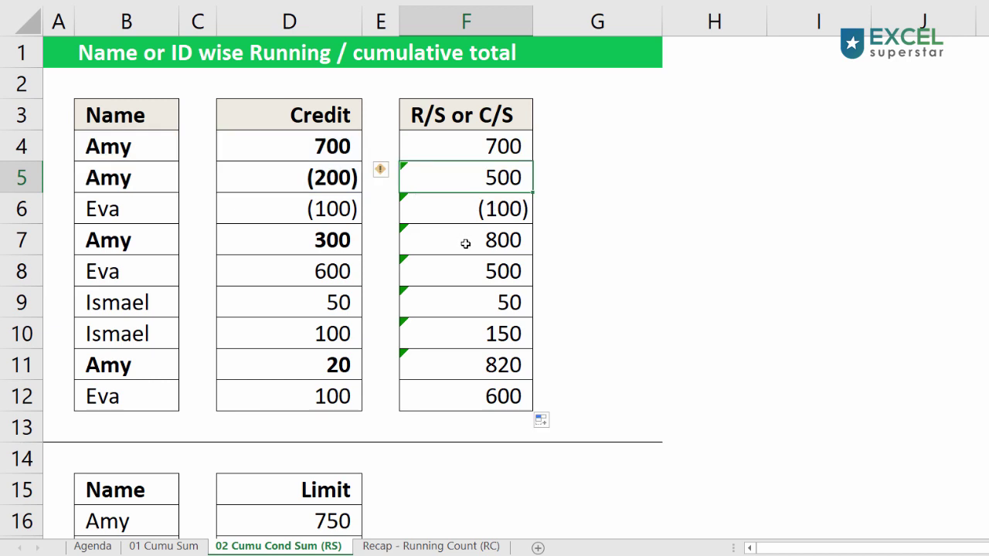
double_click(465, 243)
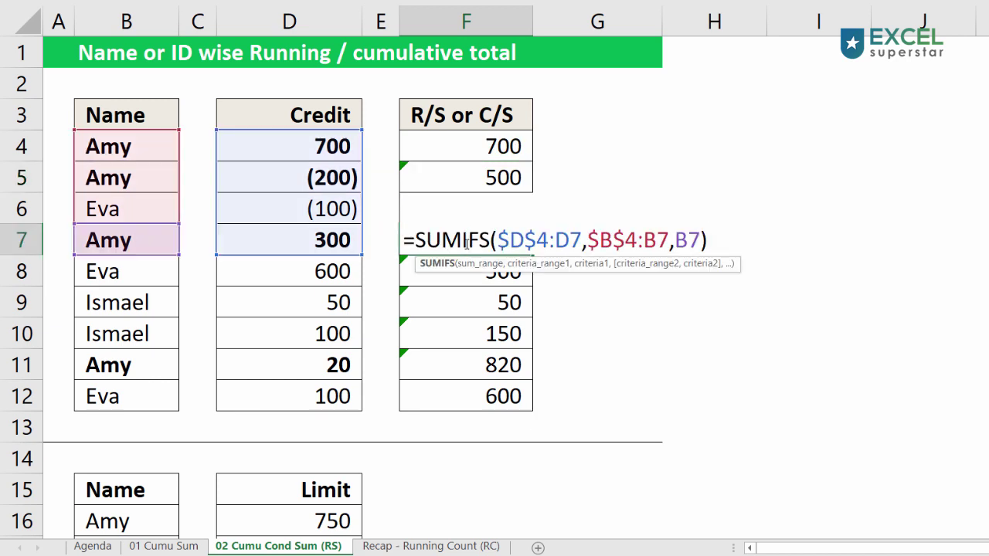
left_click(581, 263)
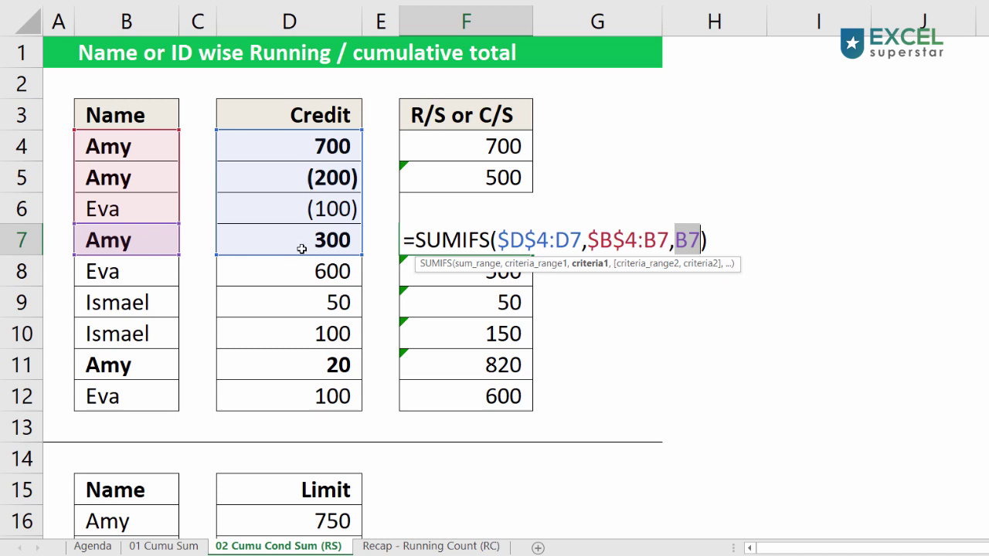
key("ctrl+Return")
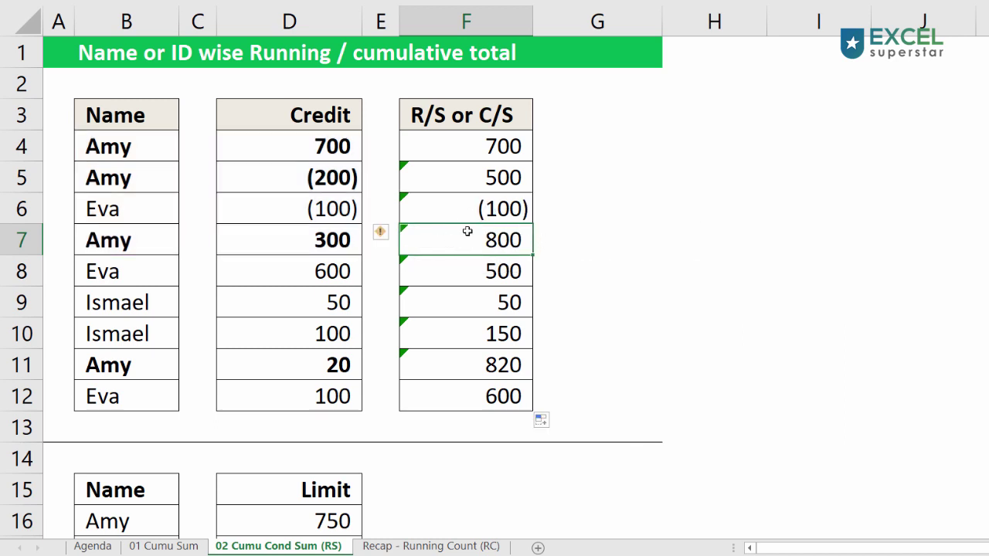
Step: Start a VLOOKUP in G4 using the name in B4 as the lookup value
scroll(543, 196, "down", 1)
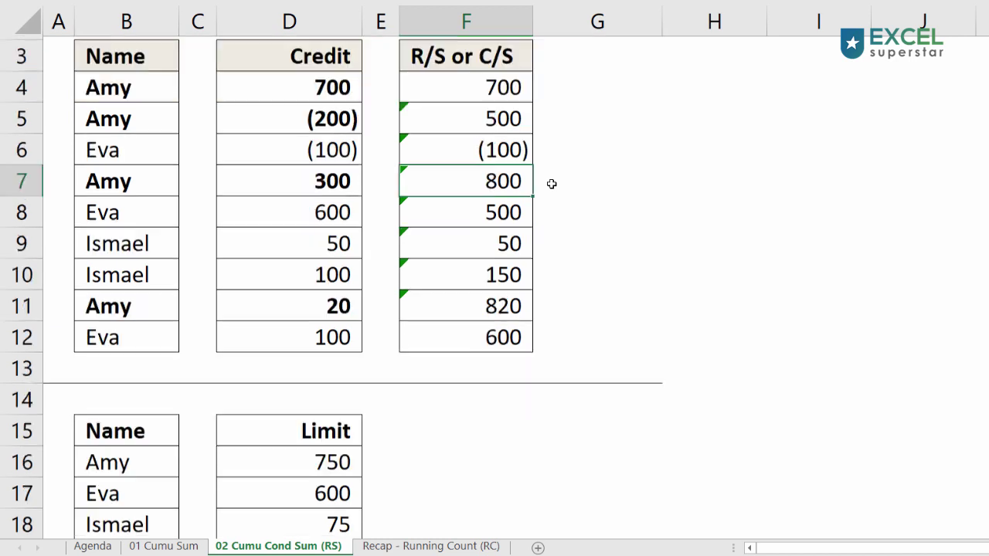
scroll(550, 183, "up", 1)
left_click(568, 155)
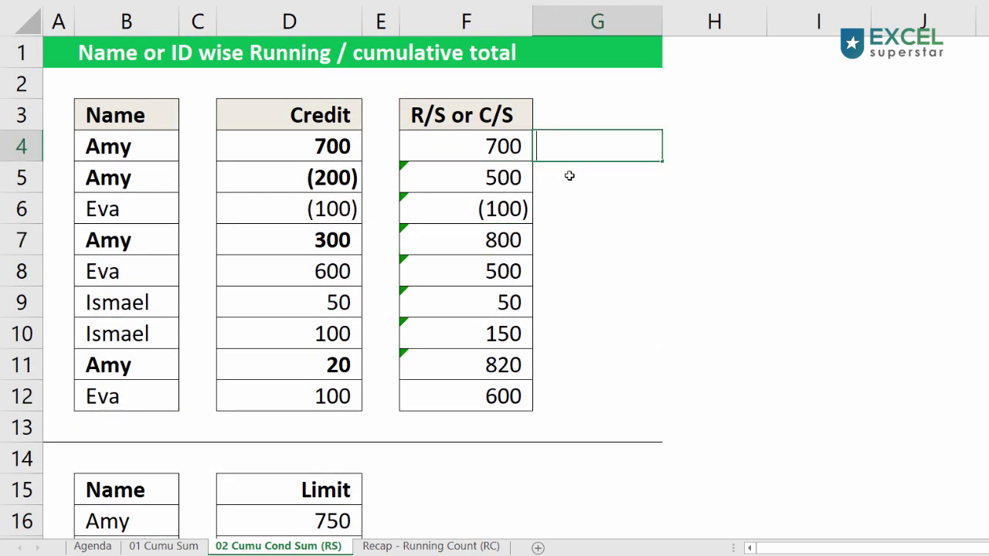
type("=vl")
key("Tab")
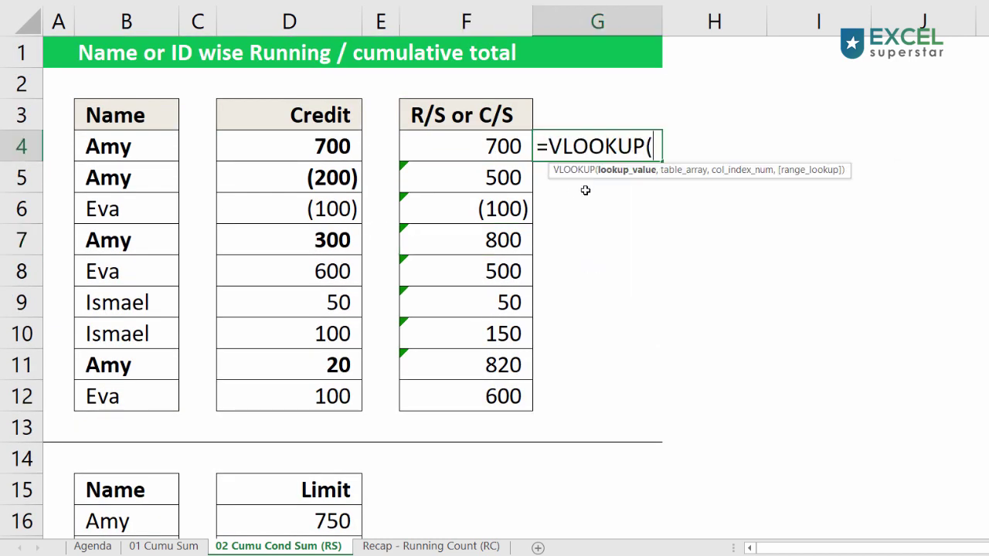
left_click(106, 142)
type(",")
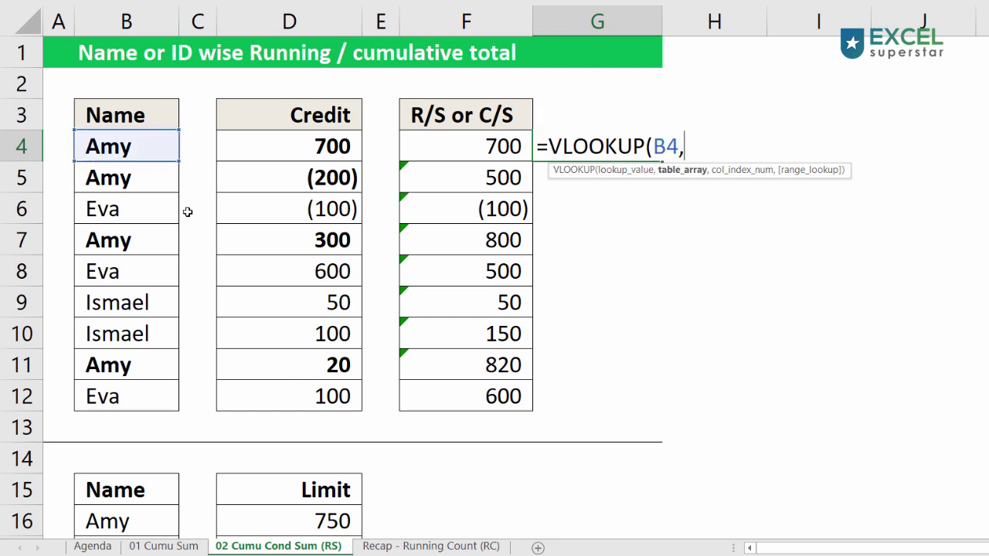
Step: Complete =VLOOKUP(B4,$B$16:$D$18,3,FALSE) so G4 shows the 750 limit
scroll(178, 309, "down", 2)
left_click(128, 332)
left_click_drag(260, 354, 293, 380)
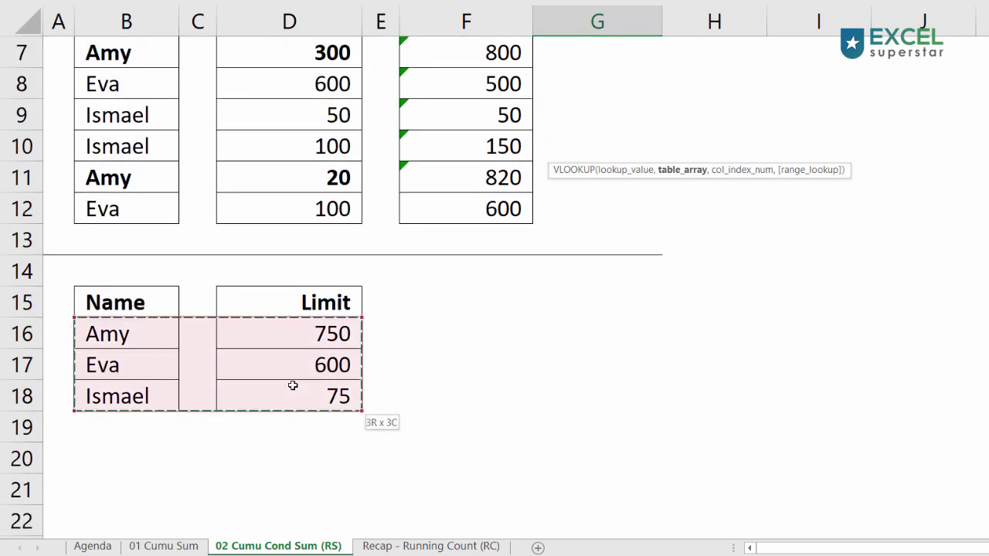
scroll(494, 353, "up", 2)
key("F4")
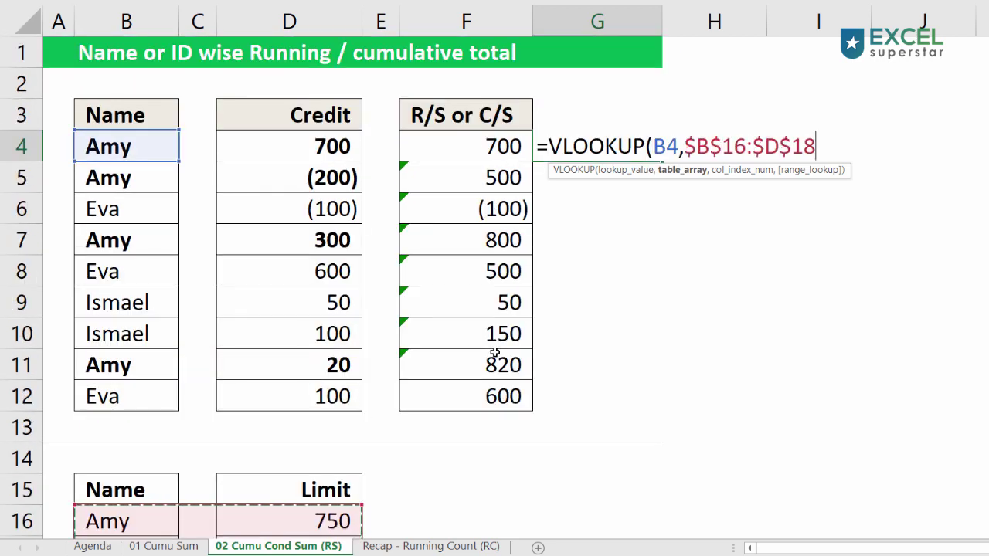
type(",3,")
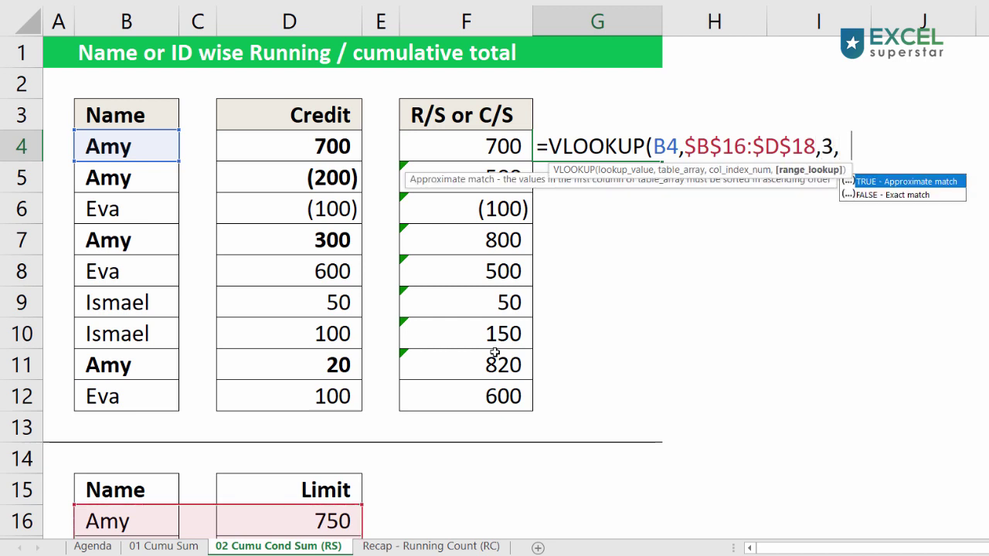
key("Return")
Step: Copy the credit limit lookup down to G12 and switch to the Agenda sheet
left_click(610, 155)
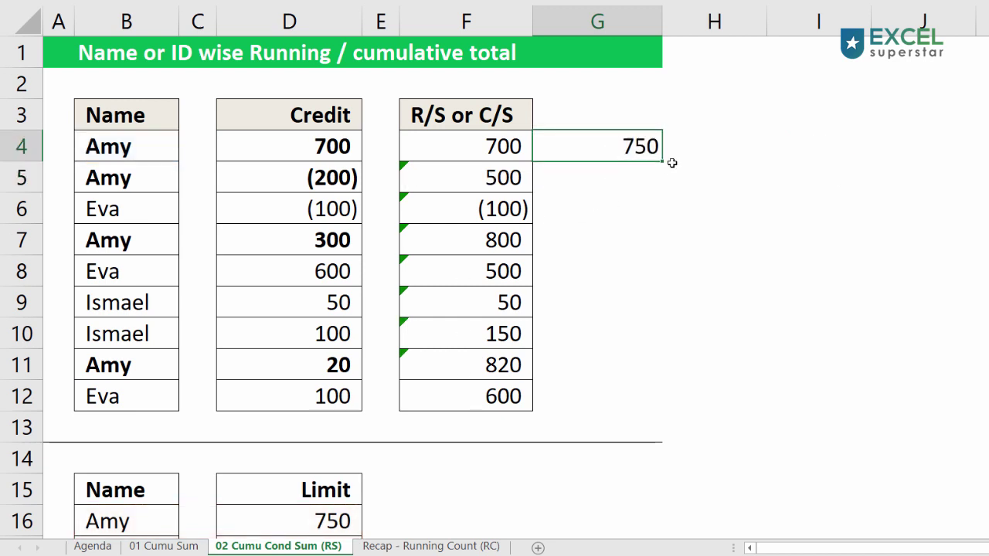
left_click_drag(659, 227, 640, 420)
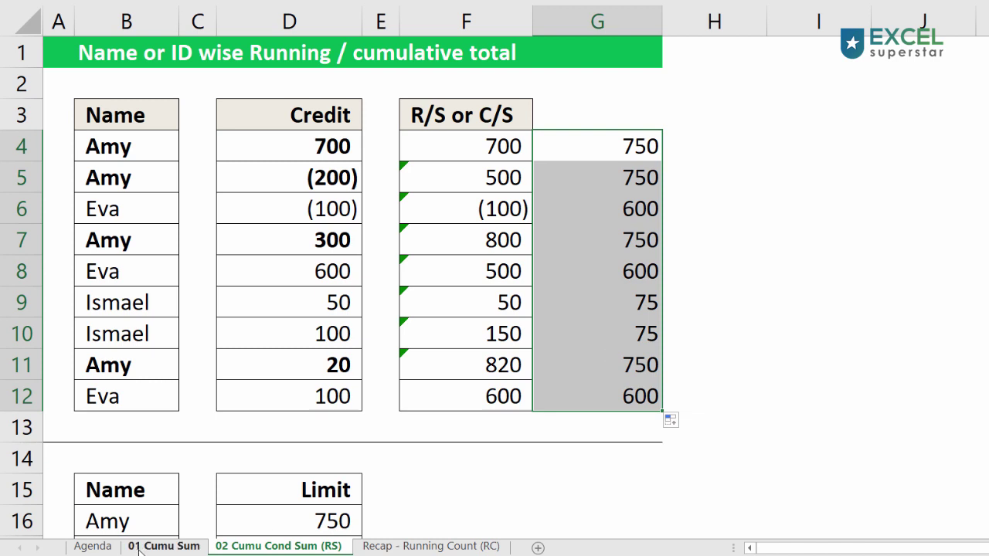
left_click(106, 546)
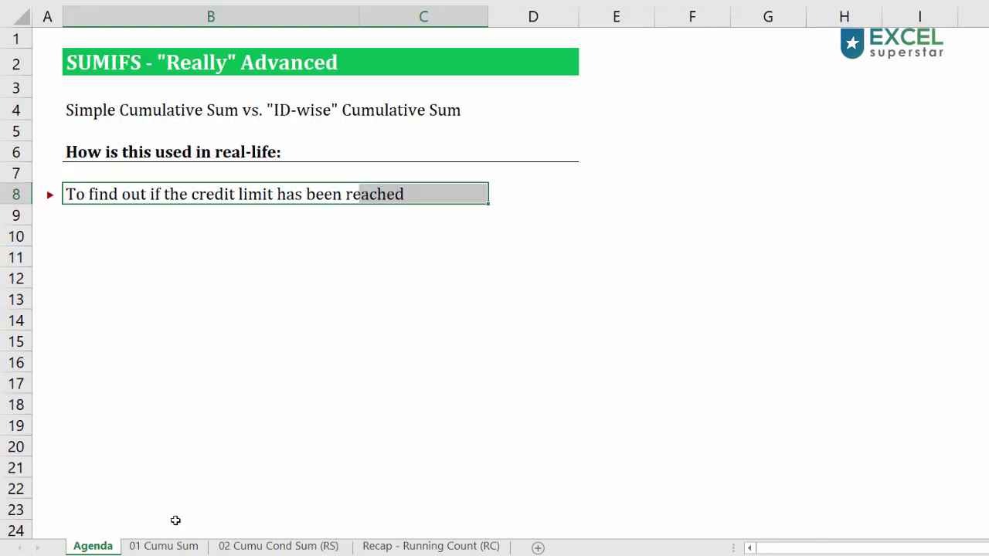
left_click(294, 326)
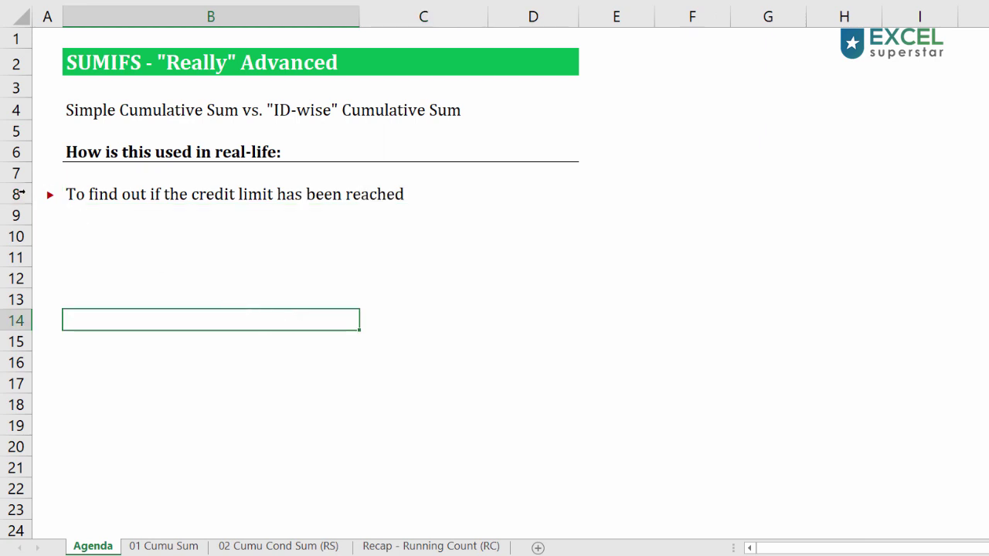
left_click(23, 194)
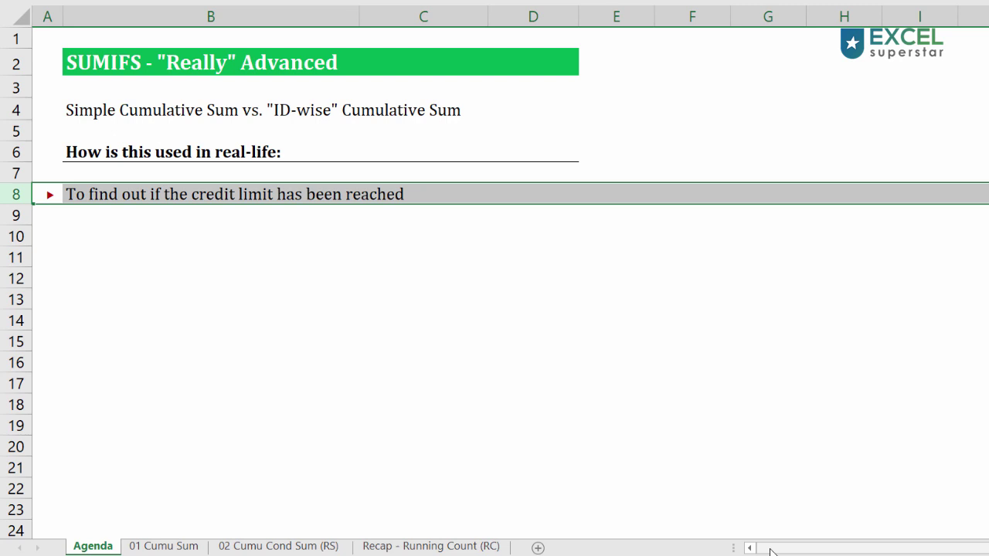
left_click(430, 546)
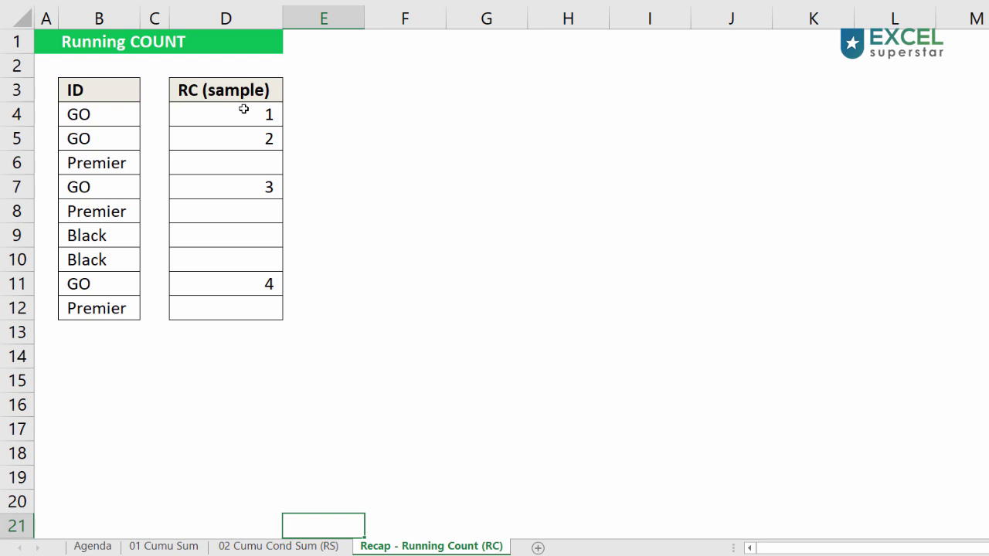
left_click_drag(100, 113, 102, 132)
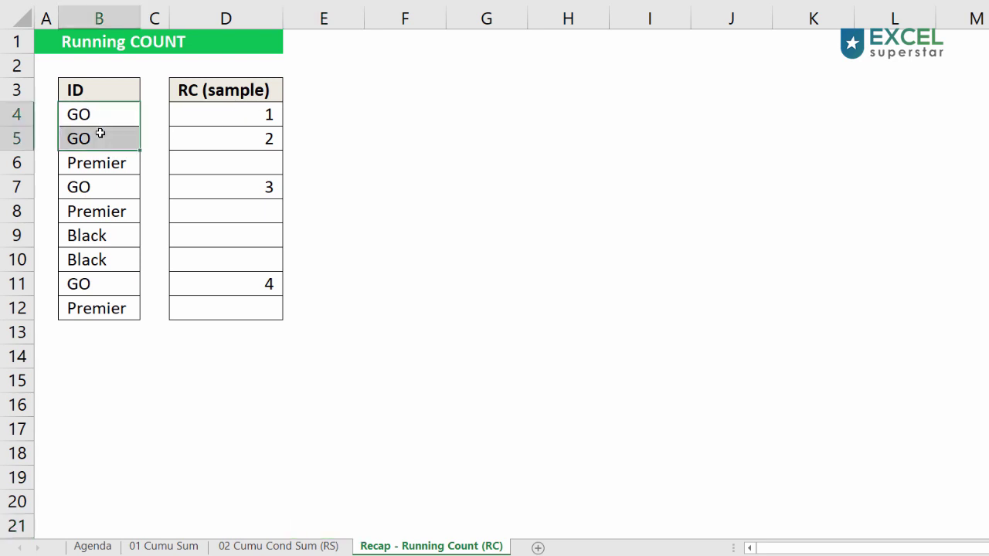
left_click(101, 187, "ctrl")
left_click(104, 283, "ctrl")
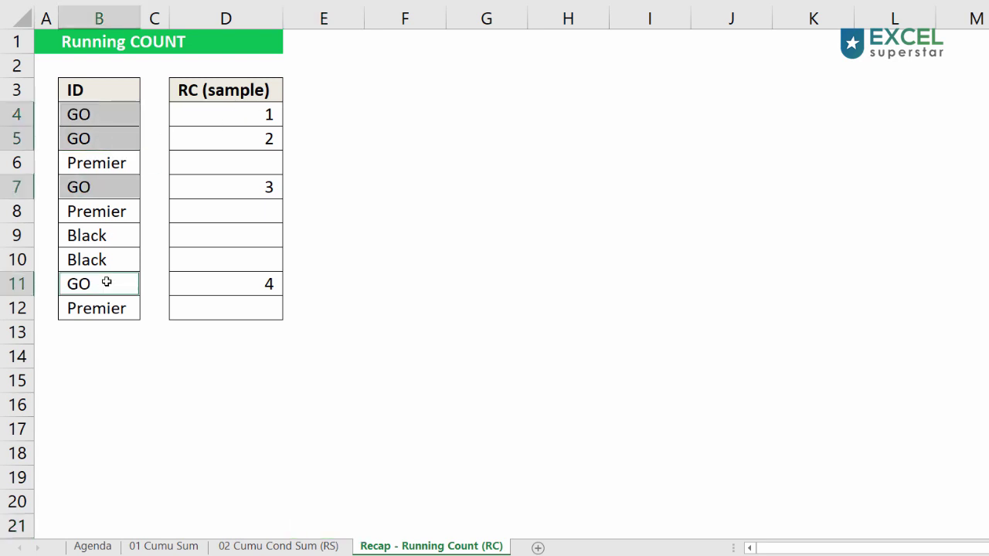
left_click(259, 118)
left_click(270, 142)
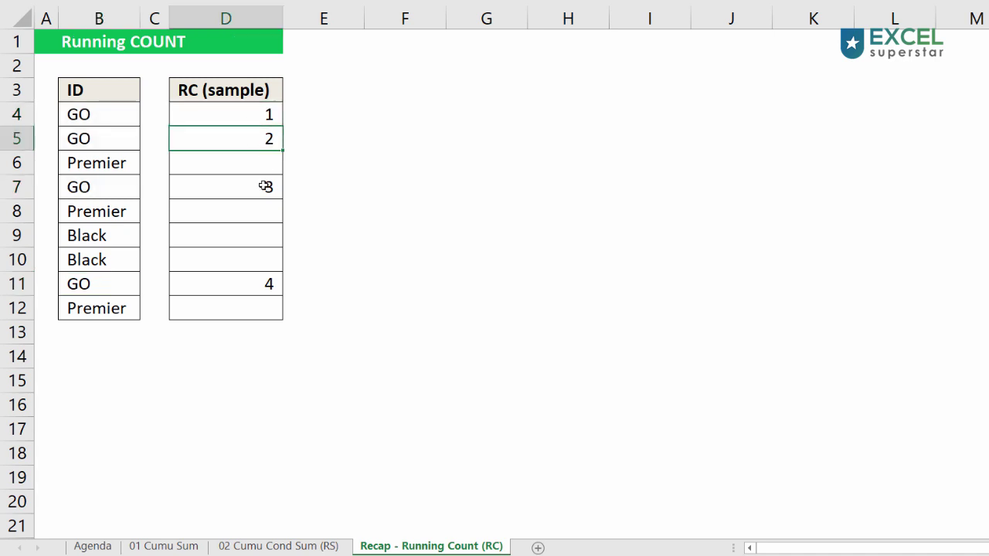
left_click(264, 188)
left_click(255, 282)
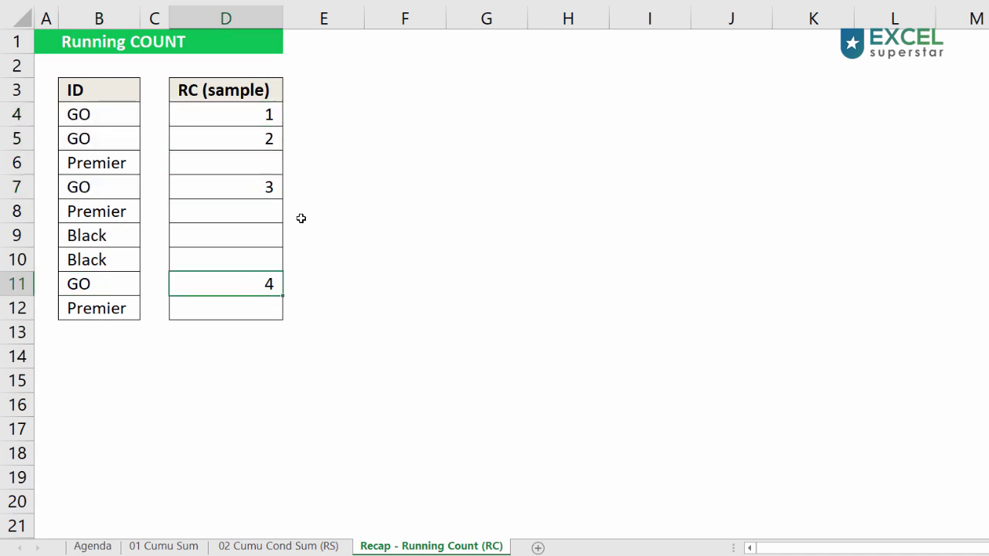
left_click_drag(246, 116, 232, 309)
left_click_drag(156, 310, 107, 309)
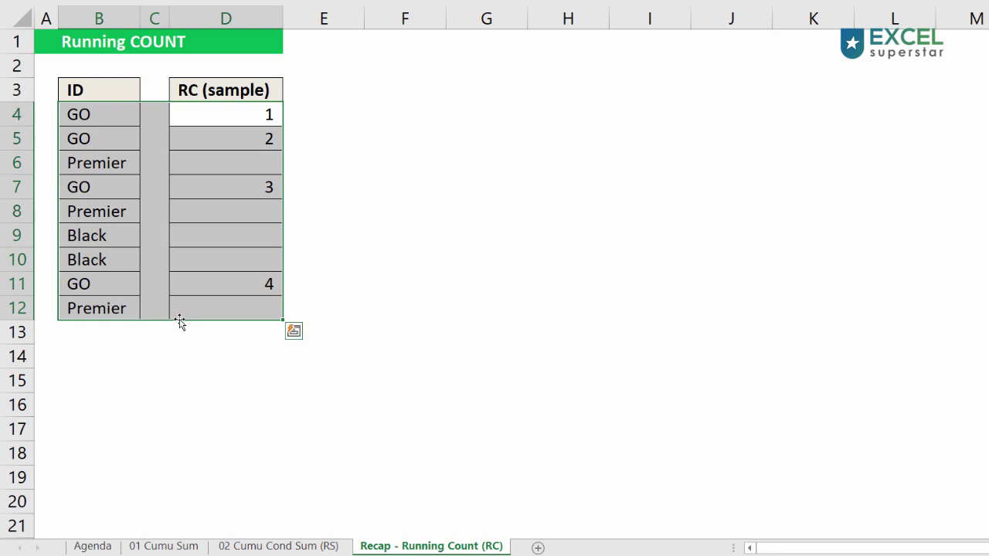
left_click(91, 547)
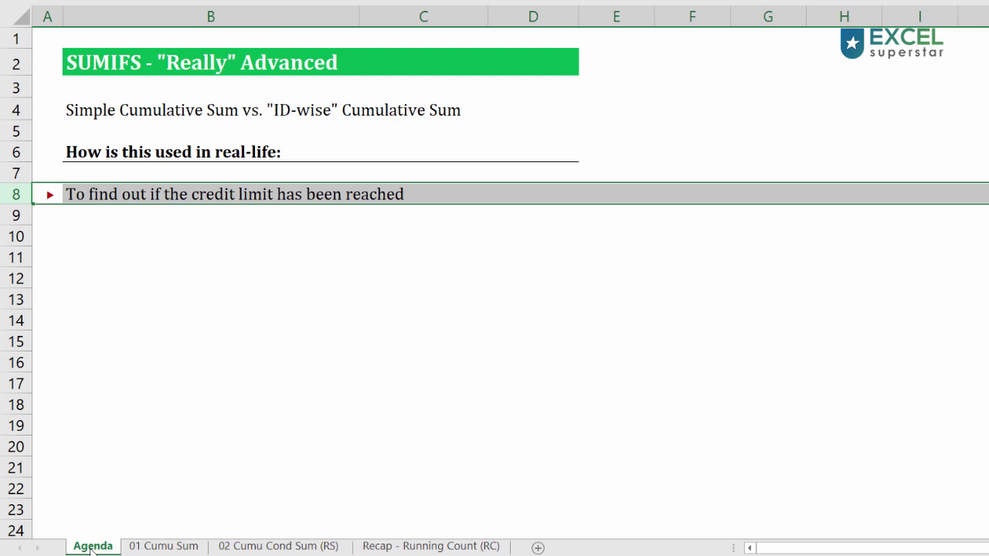